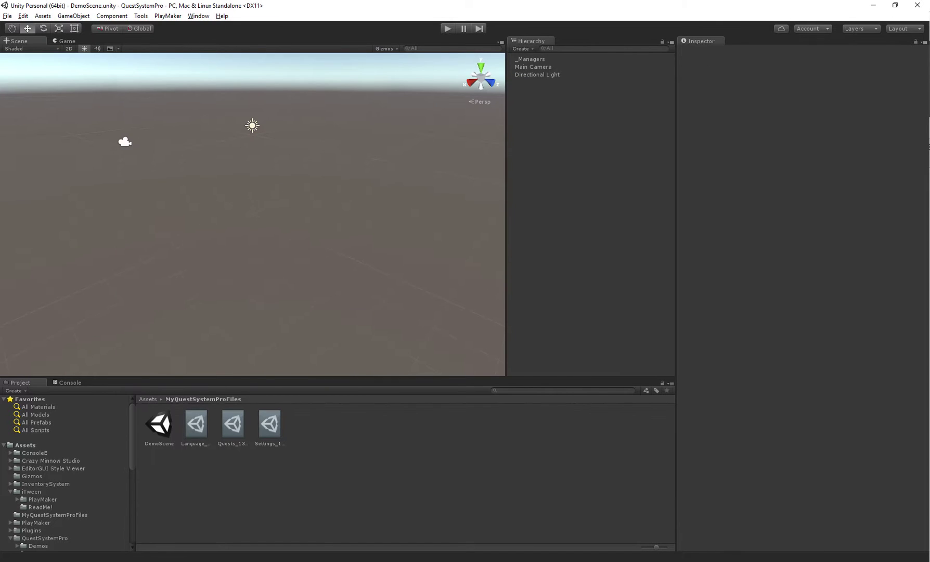
- Create a cube and set its position to Y 0.5 and Z about -4.4
alt+drag(262, 218, 247, 222)
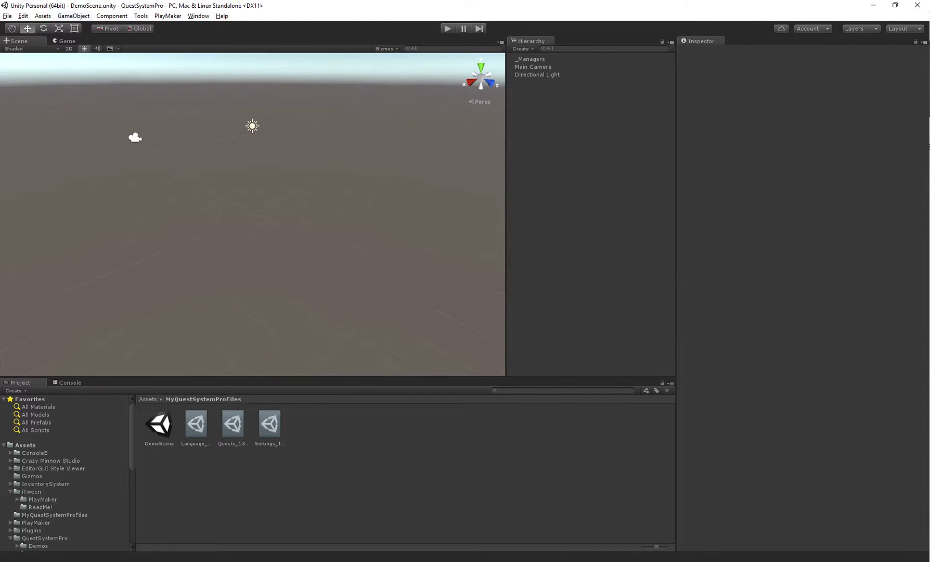
click(73, 15)
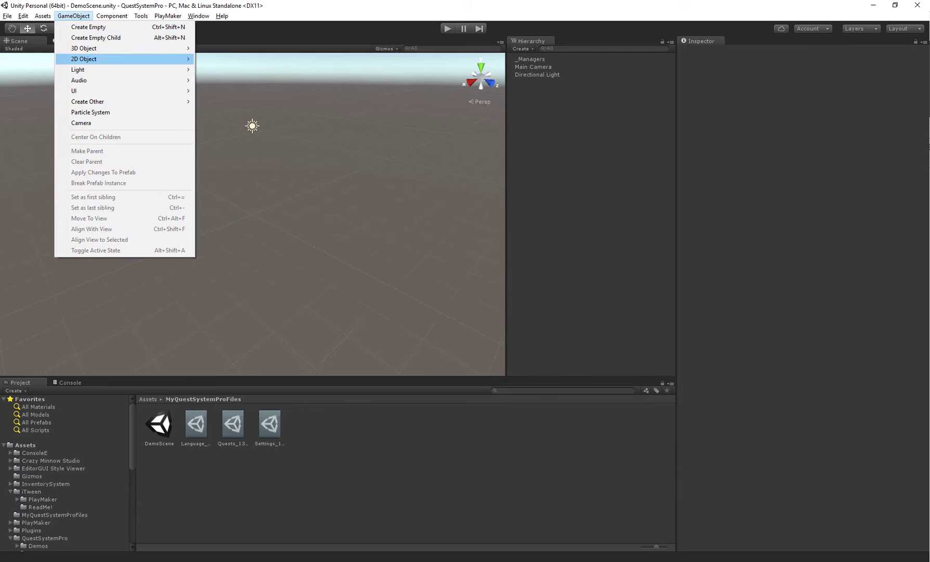
click(218, 48)
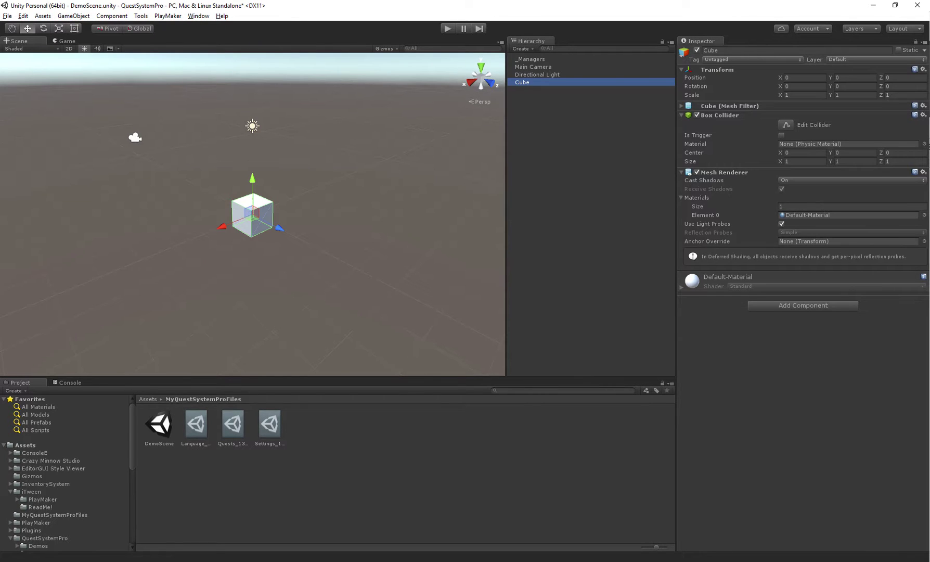
click(853, 77)
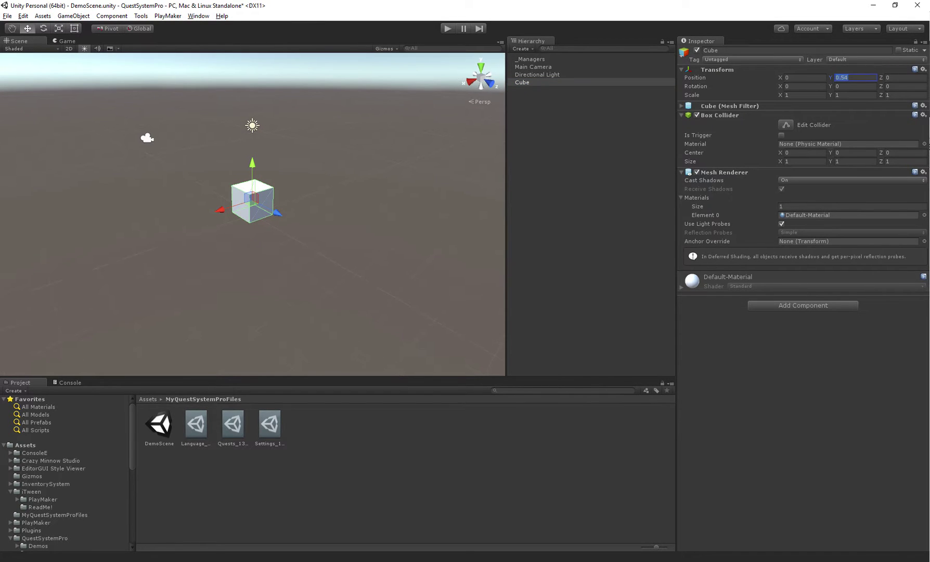
text(0.5)
key(Tab)
text(-3.5)
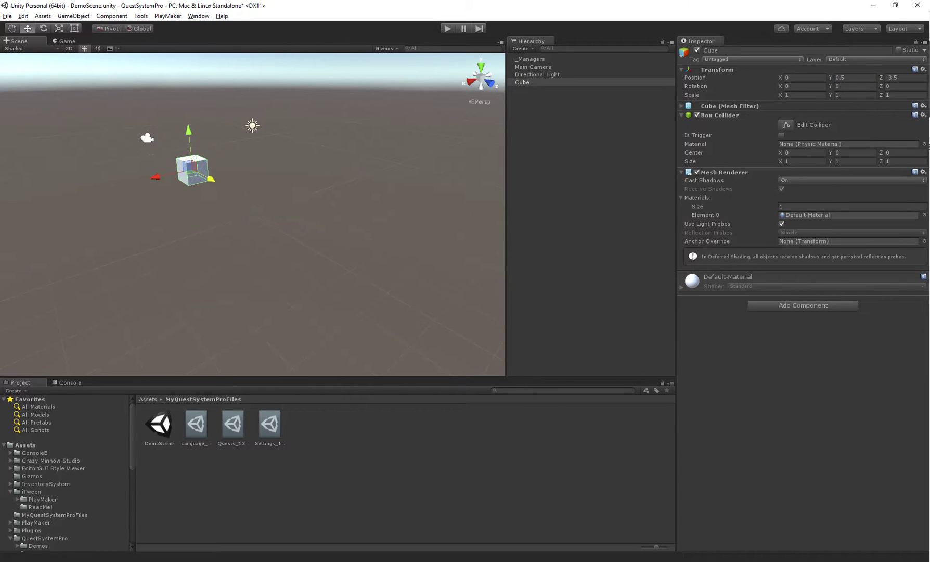
- Add a Quest Giver with one quest slot set to Gather Quest, and frame the cube
click(803, 304)
text(qu)
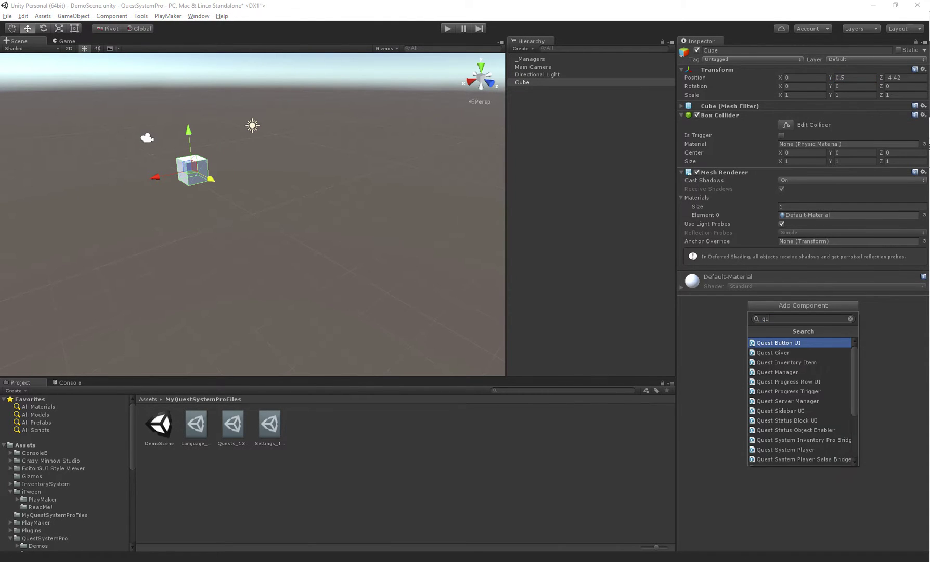
text(estgiv)
key(Return)
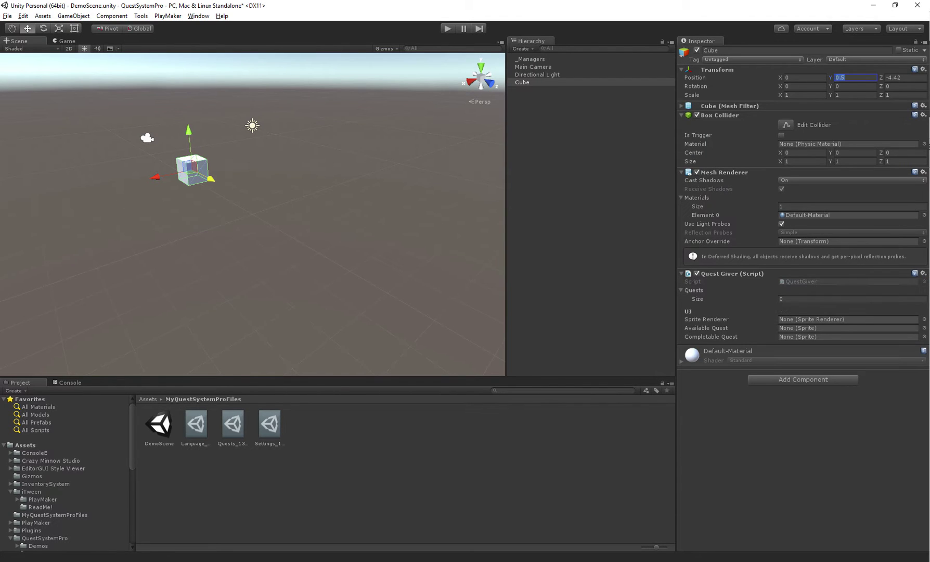
click(849, 297)
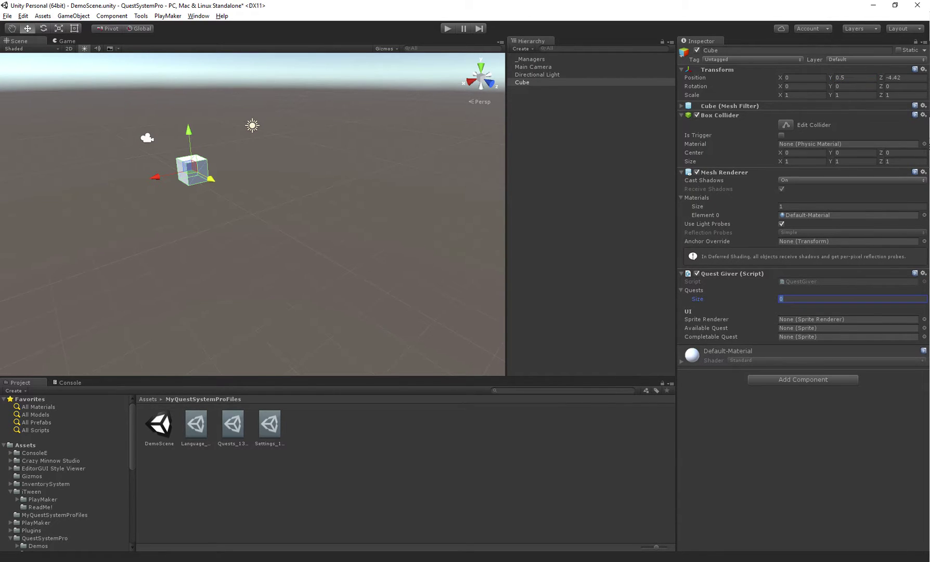
text(1)
key(Return)
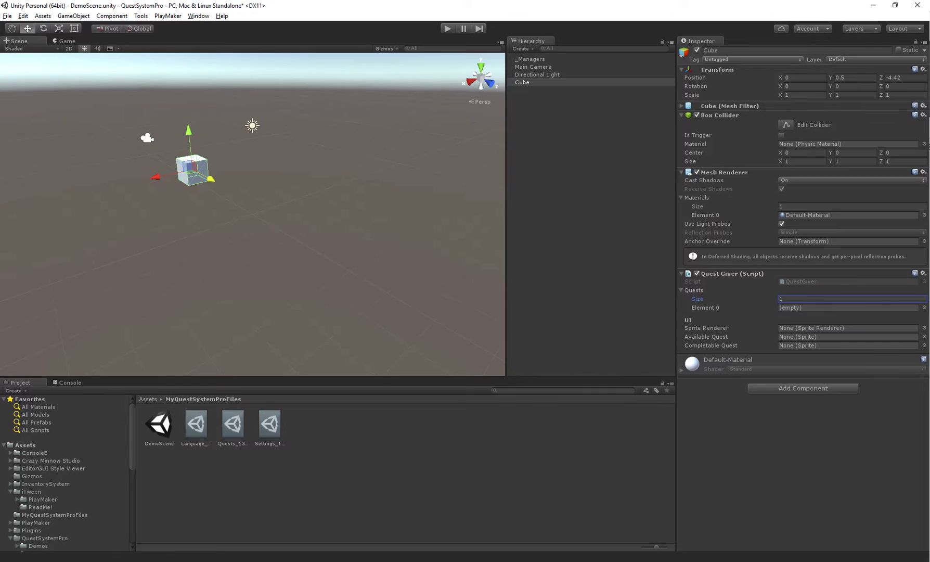
click(847, 307)
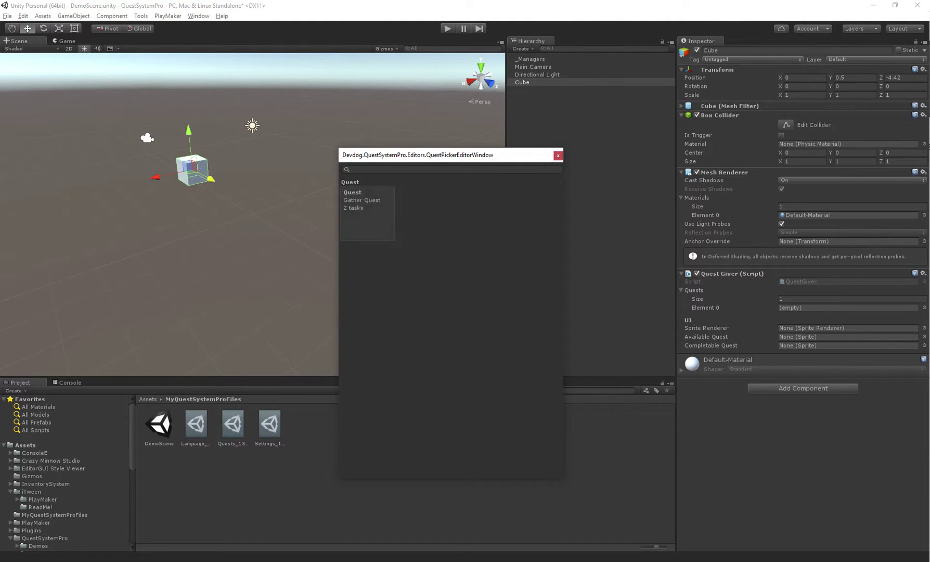
click(367, 203)
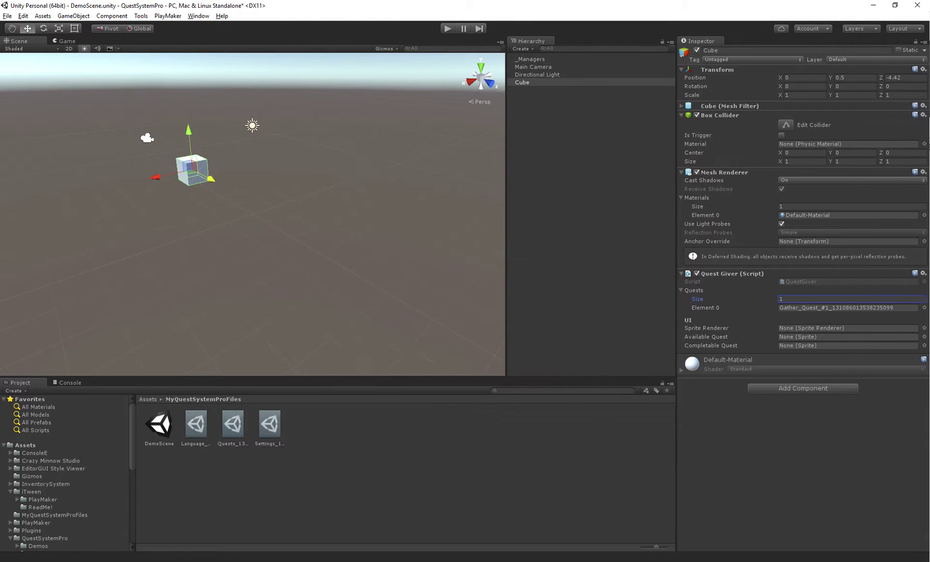
click(811, 327)
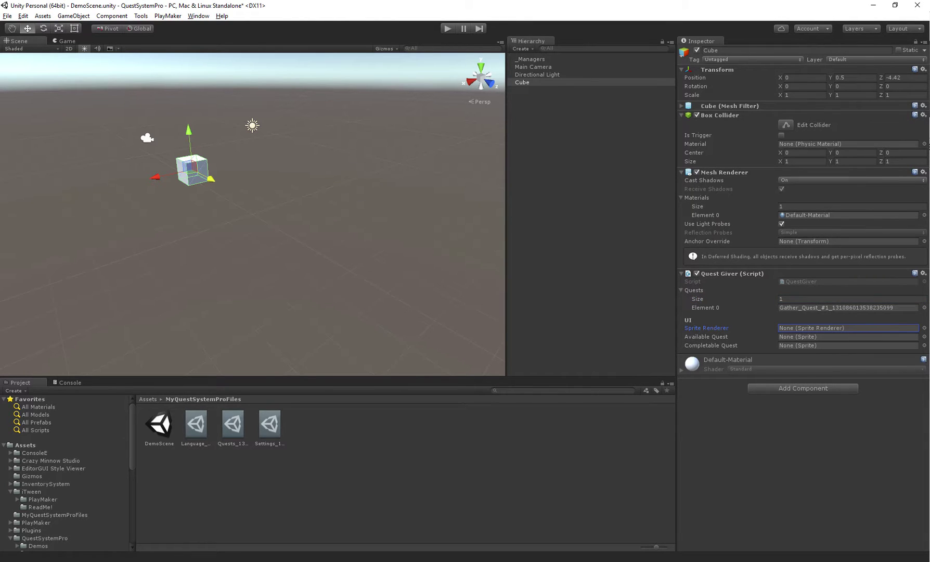
key(f)
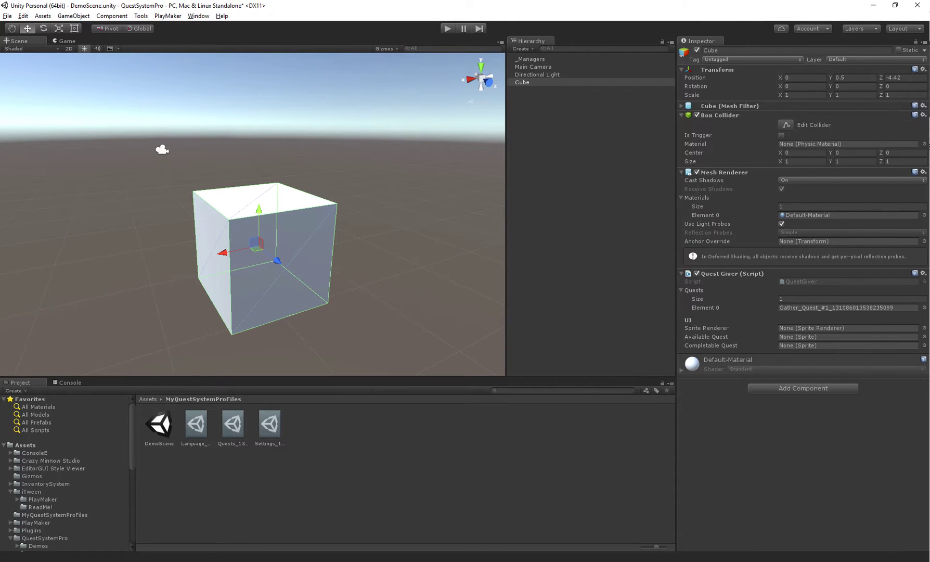
click(843, 344)
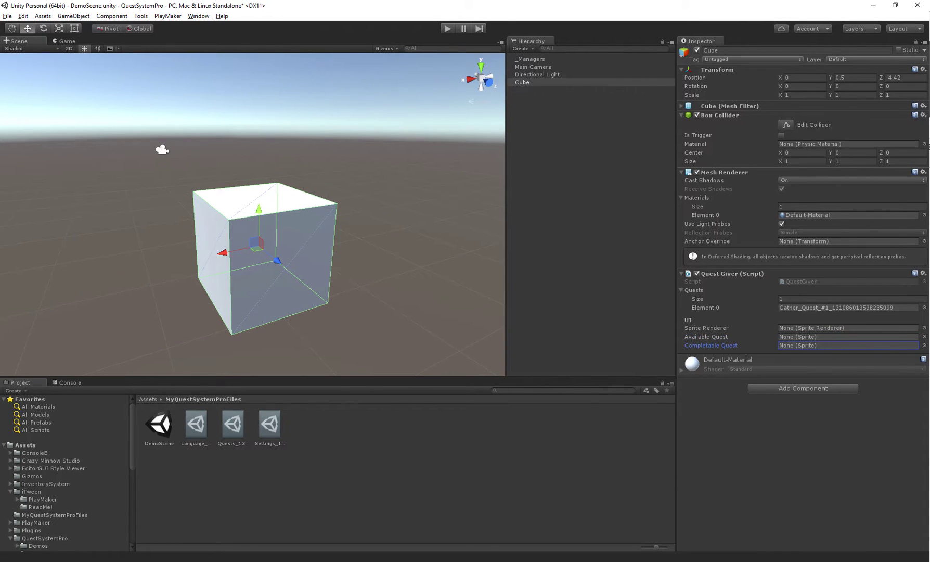
- Create an empty child of Cube with a Sprite Renderer using the question-mark icon
right_click(525, 82)
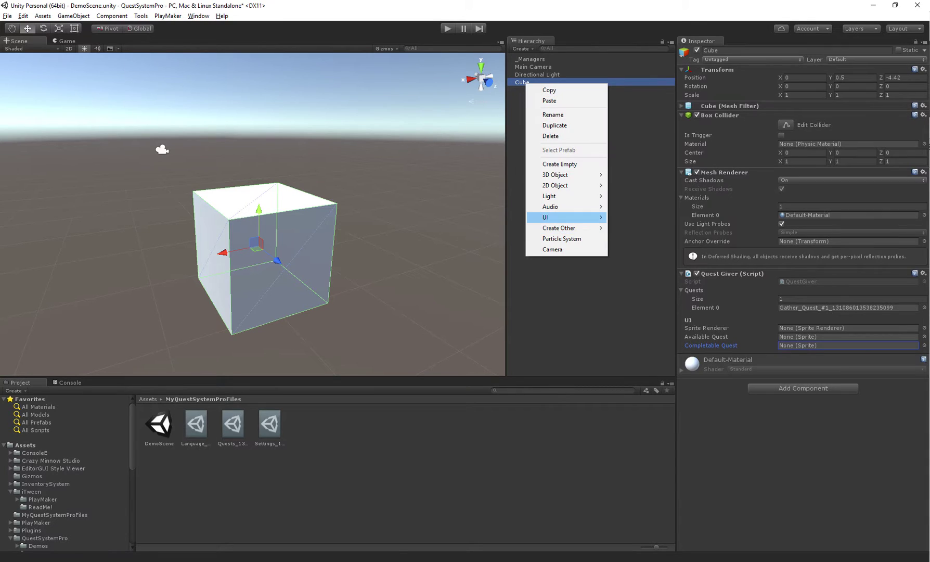
click(560, 164)
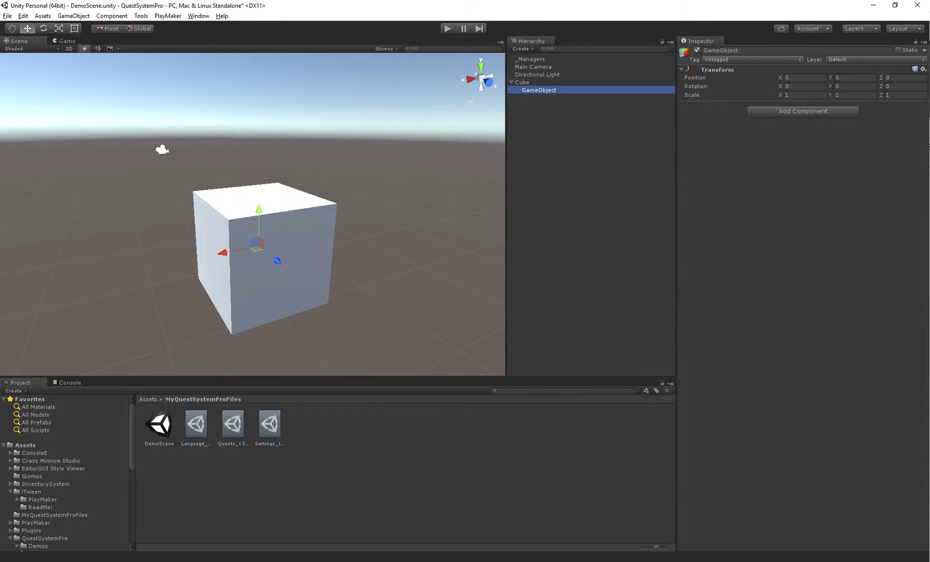
click(803, 111)
text(spriter)
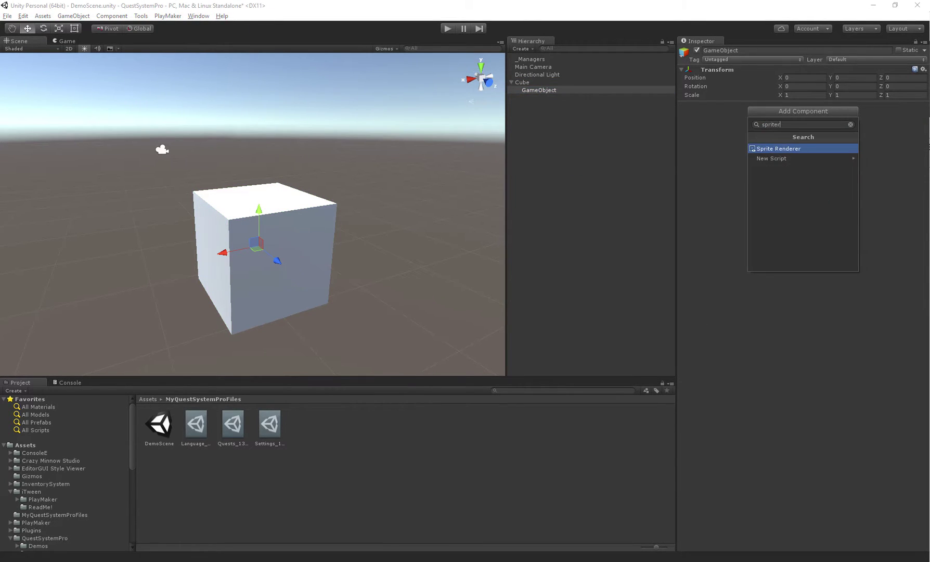
key(Return)
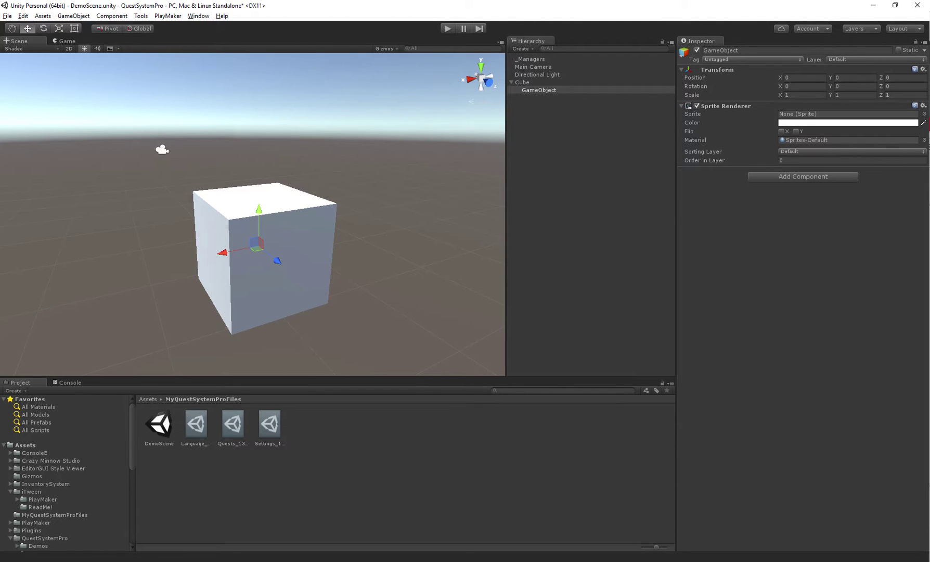
click(923, 114)
drag(685, 208, 492, 151)
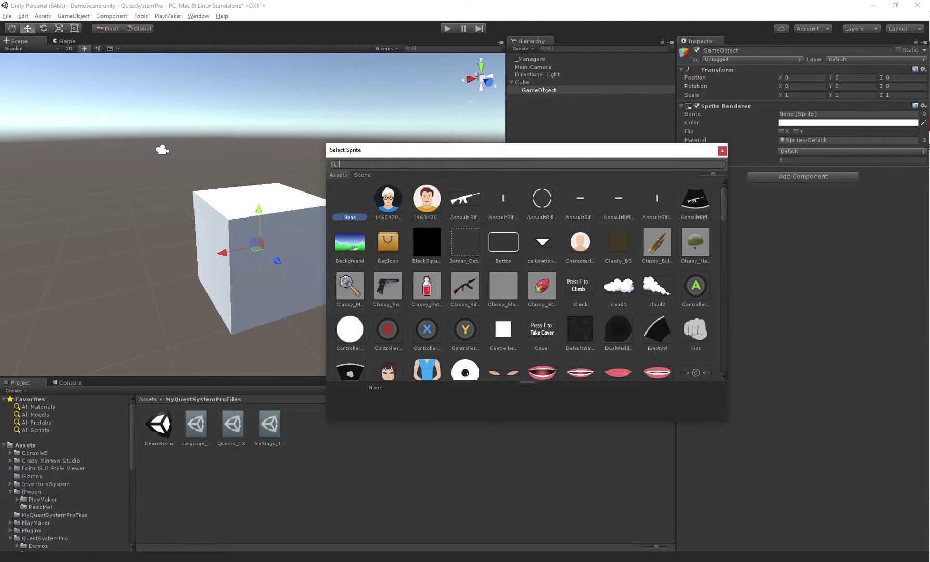
scroll(521, 279, down, 5)
scroll(521, 279, down, 5)
scroll(522, 279, down, 5)
scroll(522, 279, down, 5)
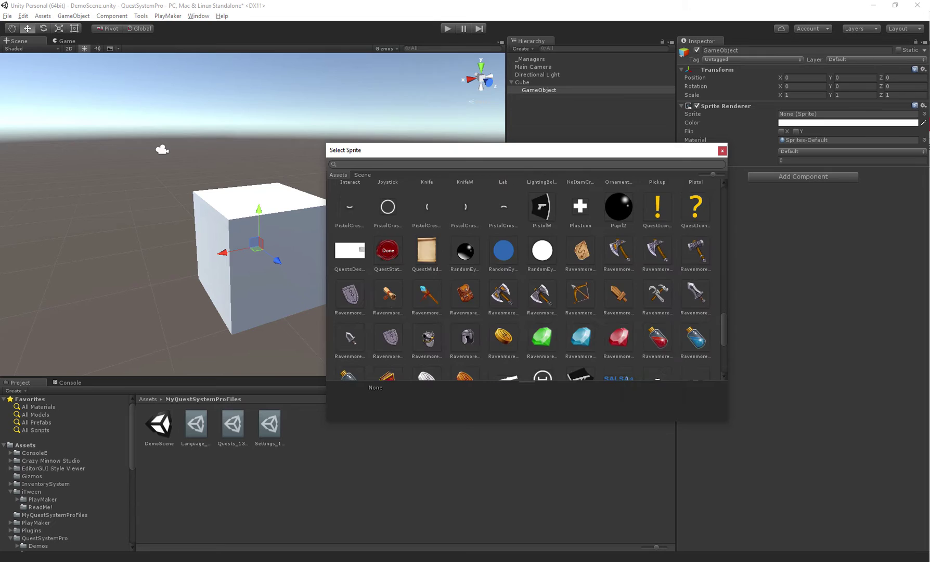
scroll(526, 279, up, 1)
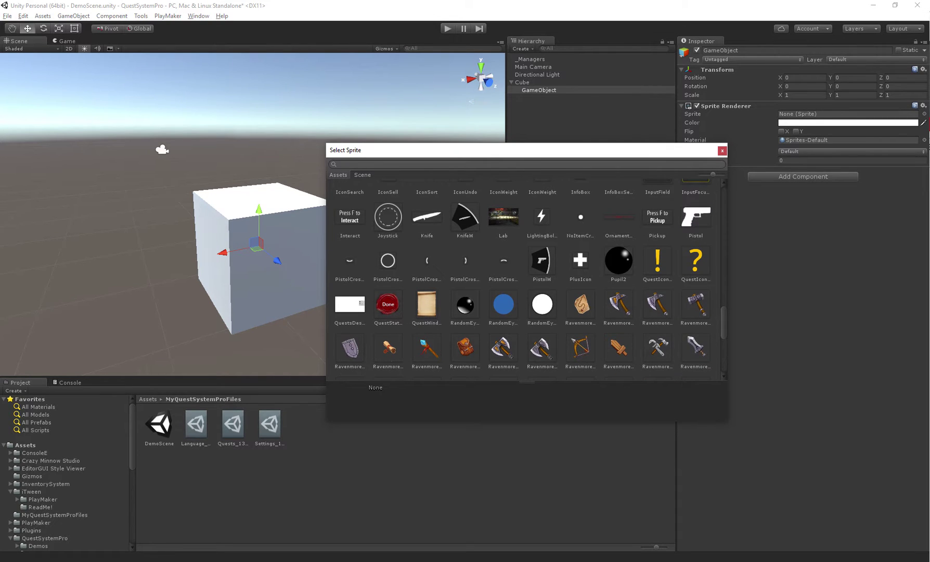
double_click(696, 260)
- Scale the question-mark sprite to 0.2, position it just above the cube, then reselect Cube
drag(258, 218, 267, 80)
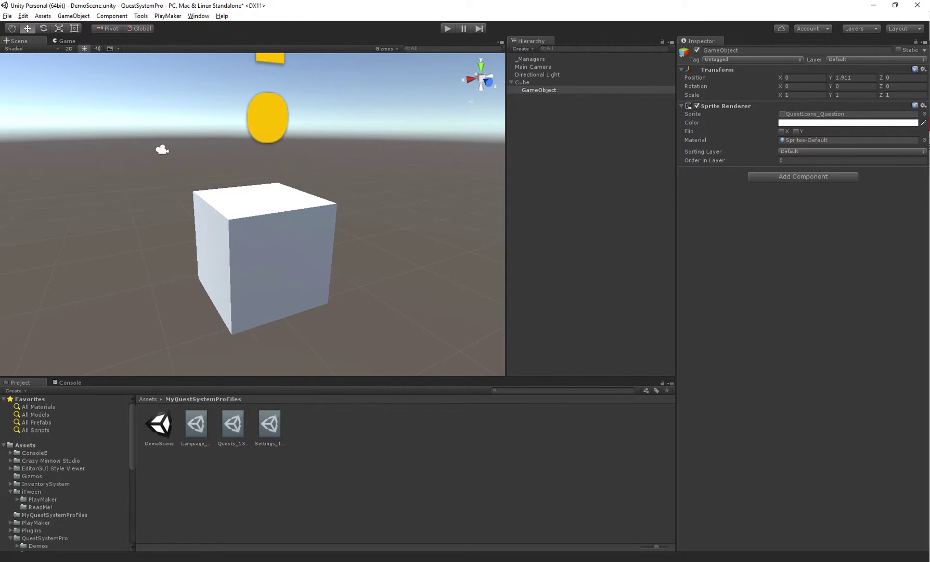
scroll(253, 214, down, 3)
alt+drag(360, 254, 319, 199)
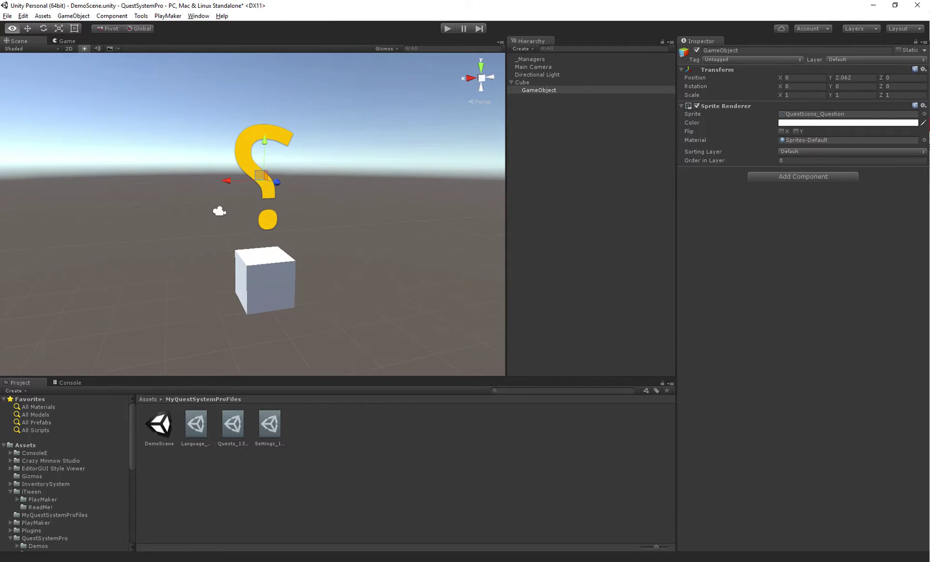
click(799, 95)
text(0.2)
key(Tab)
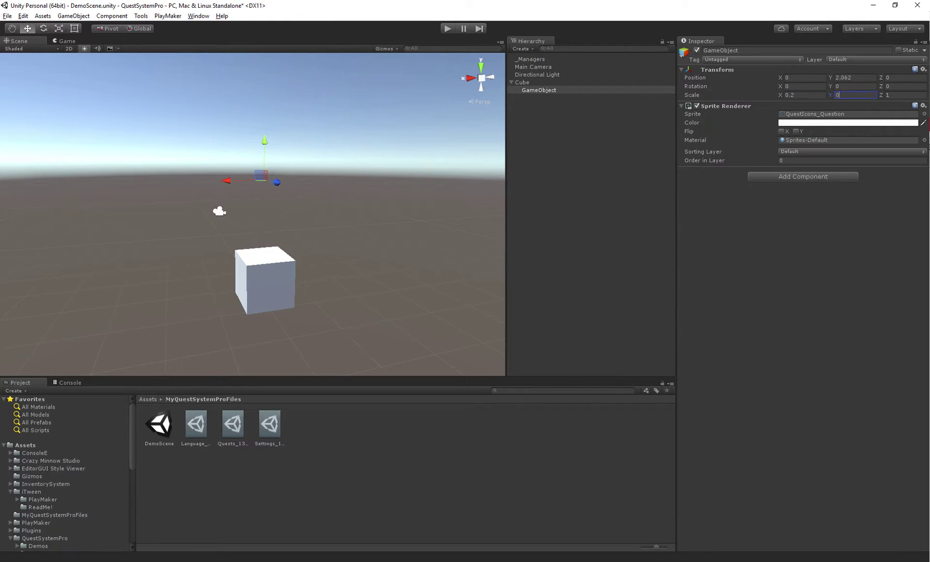
text(0.2)
key(Tab)
text(0.2)
drag(264, 141, 264, 181)
scroll(265, 189, up, 5)
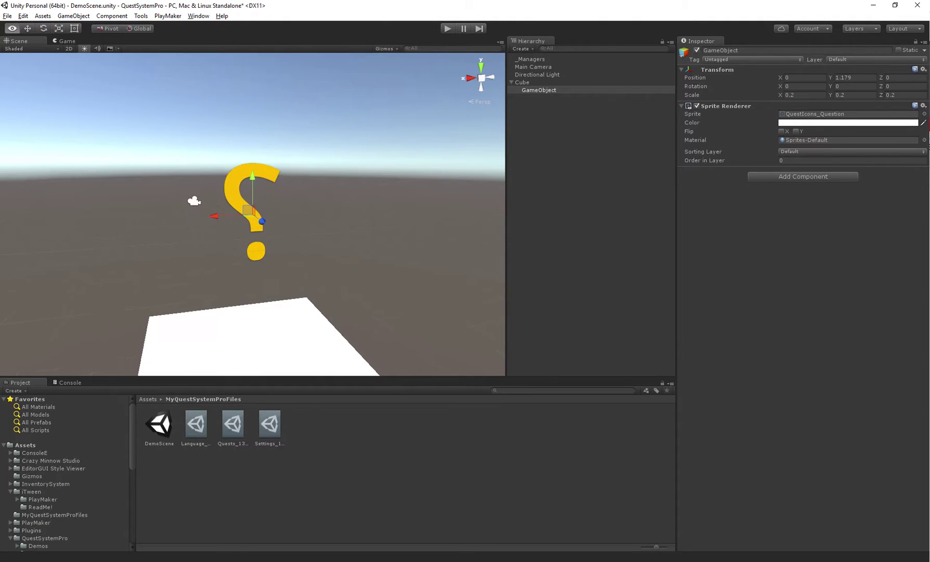
scroll(236, 190, down, 5)
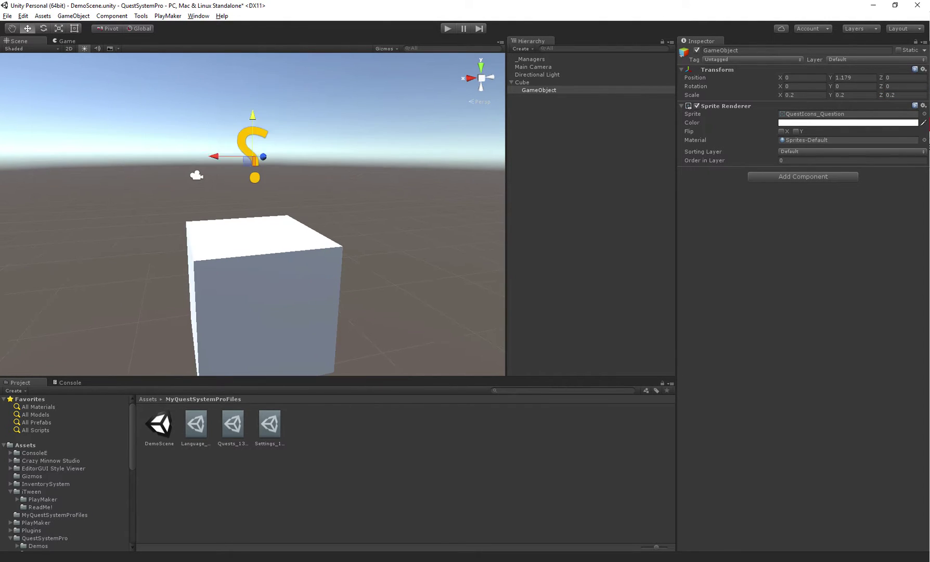
alt+drag(235, 190, 67, 179)
click(240, 291)
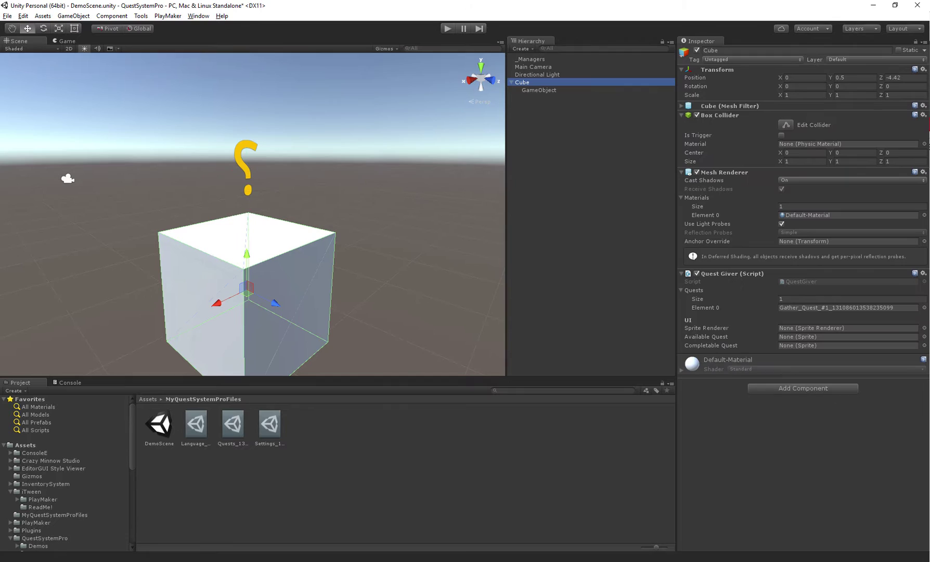
- Set Available Quest to QuestIcons_Exclamation and Completable Quest to QuestIcons_Question
click(846, 336)
click(922, 336)
scroll(526, 282, down, 5)
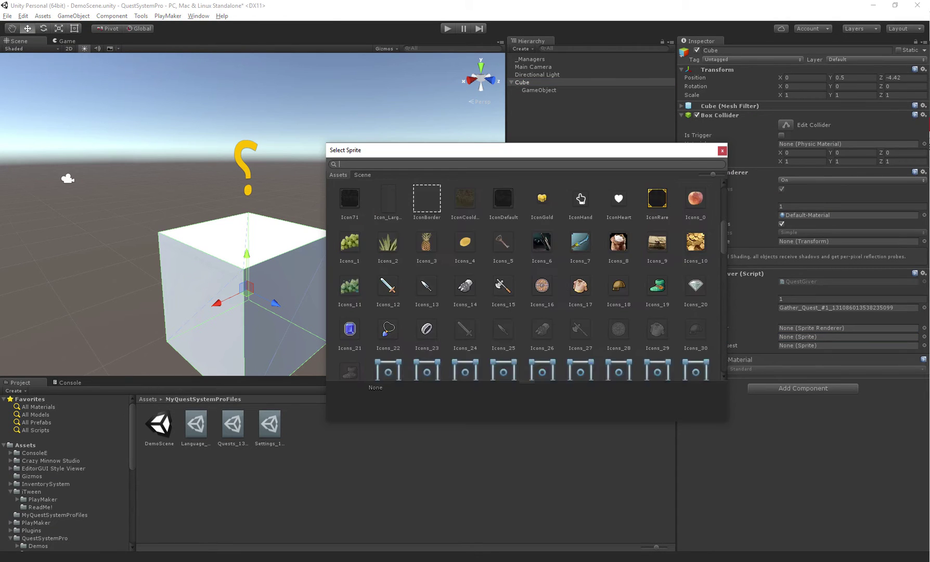
scroll(527, 282, down, 5)
scroll(527, 283, down, 5)
scroll(527, 283, down, 3)
double_click(657, 185)
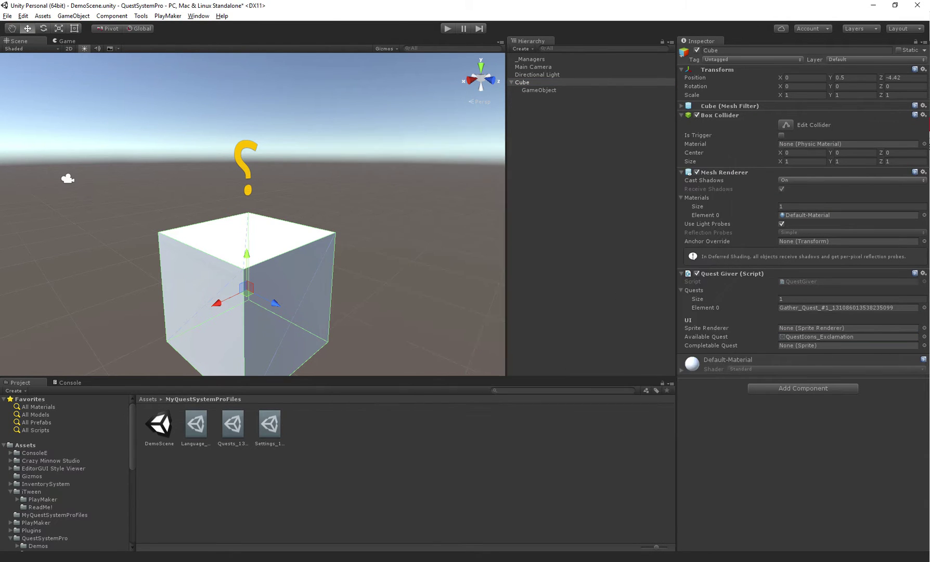
click(923, 345)
scroll(527, 283, down, 5)
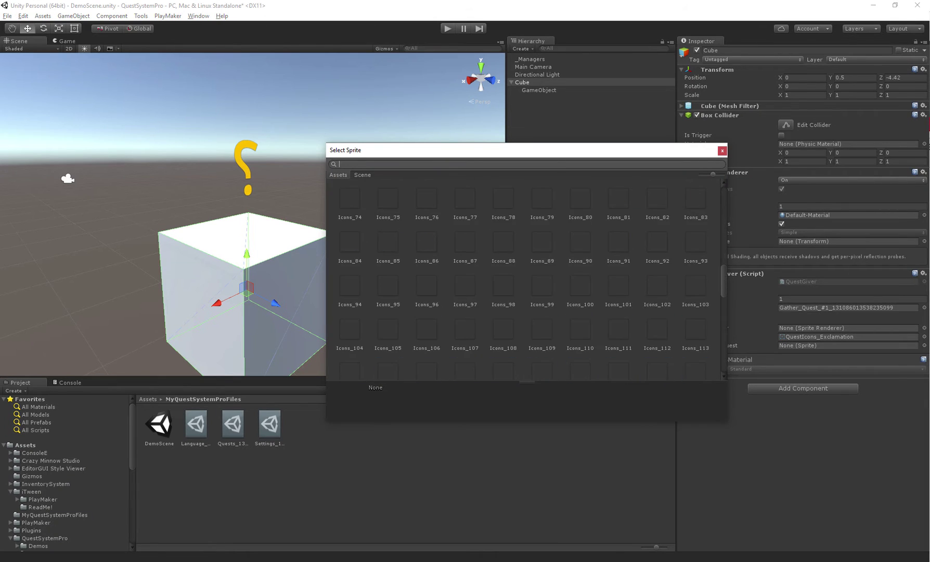
scroll(527, 282, down, 3)
double_click(695, 213)
scroll(253, 214, down, 3)
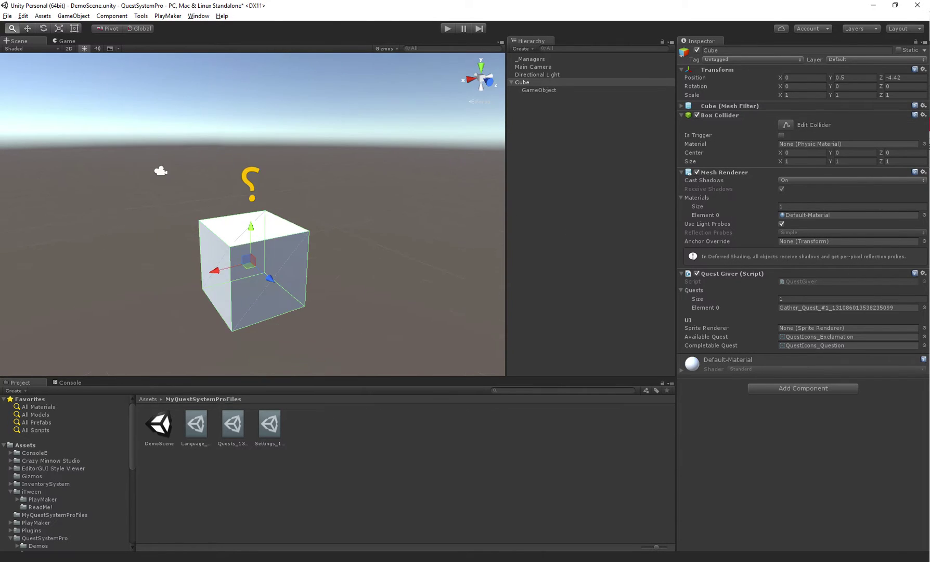
scroll(252, 214, down, 2)
scroll(253, 215, down, 1)
- Save the scene and reselect the cube
key(ctrl+s)
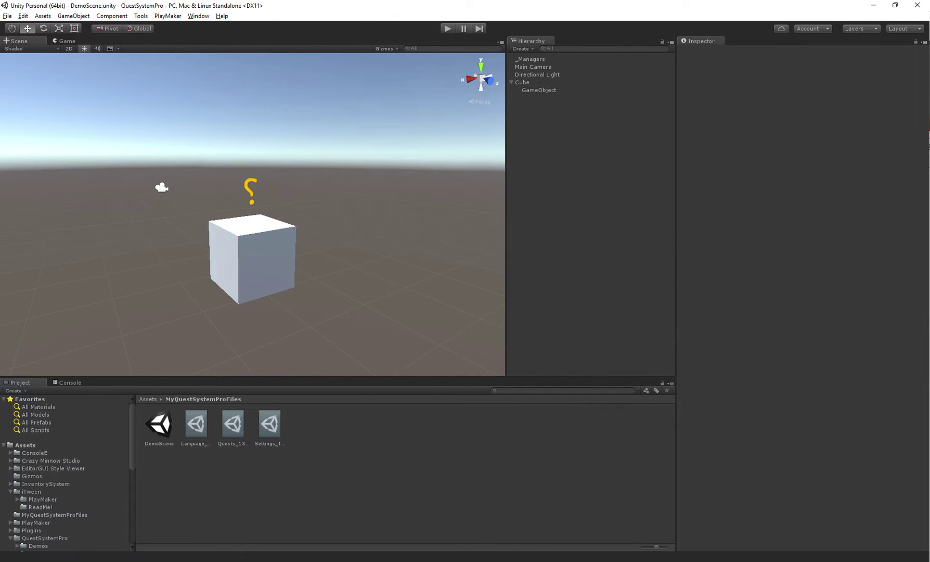
key(alt)
alt+drag(218, 240, 261, 239)
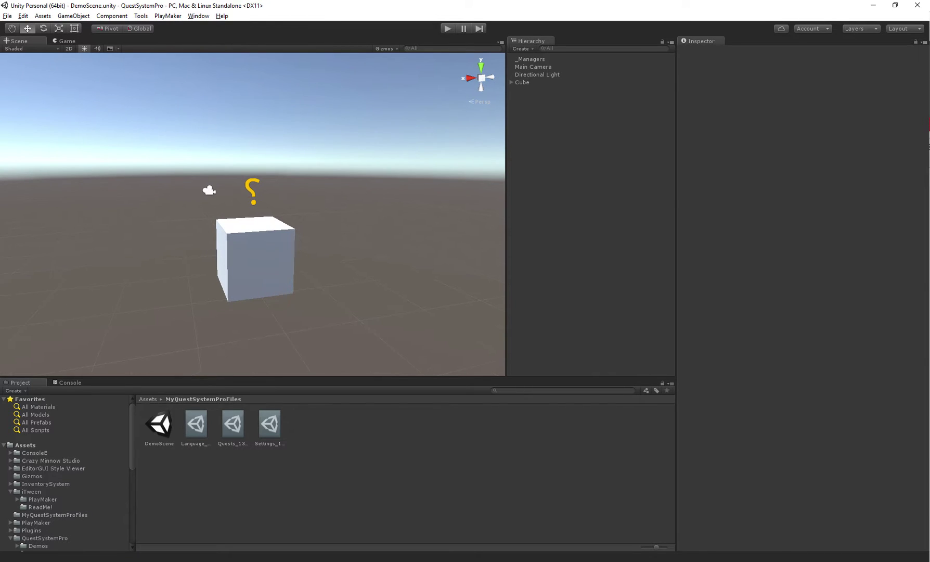
click(255, 258)
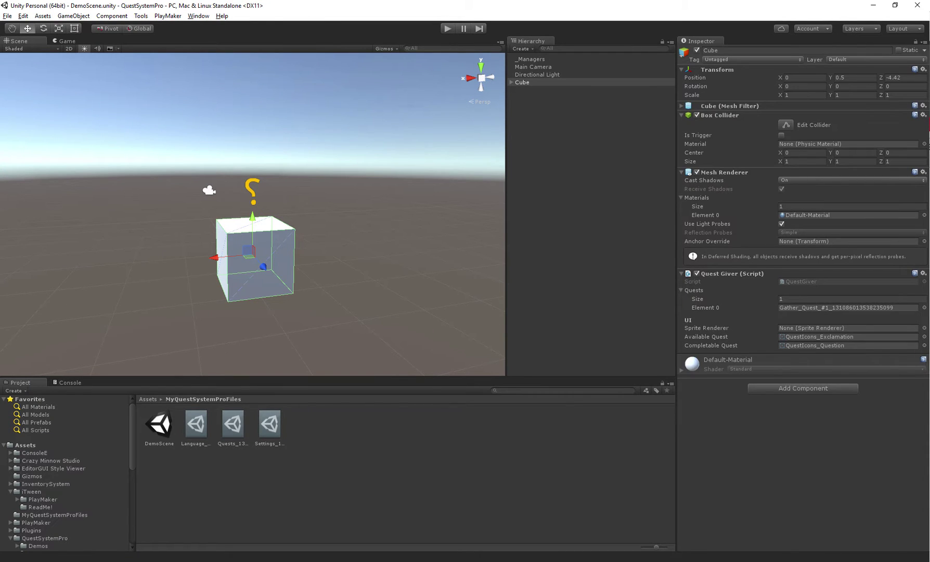
- Drag the cube's child GameObject into the Quest Giver's Sprite Renderer field and enter play mode
click(847, 327)
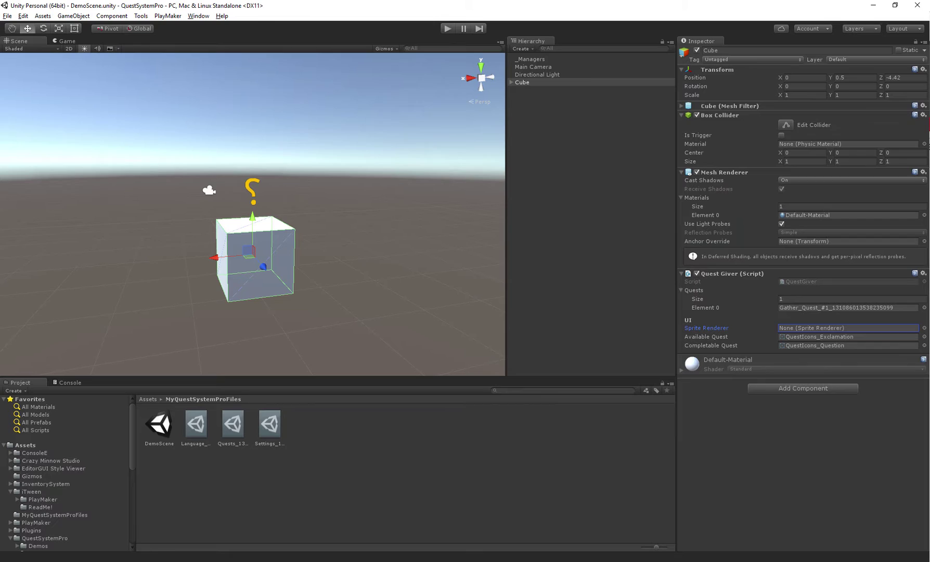
click(511, 82)
drag(539, 90, 847, 327)
key(ctrl+p)
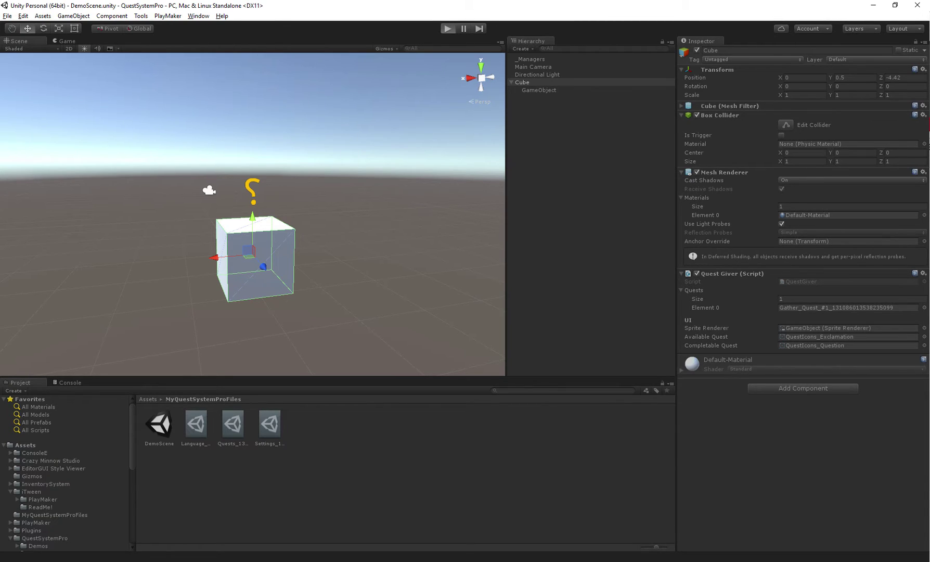
key(ctrl+p)
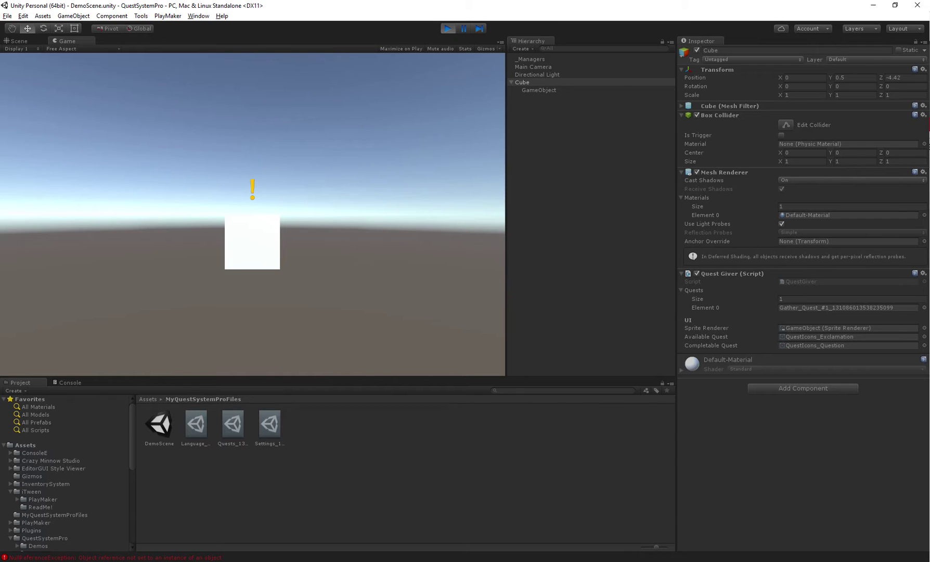
- Check the Console error, return to the Project view, and exit play mode
key(ctrl+shift+c)
key(ctrl+5)
key(ctrl+p)
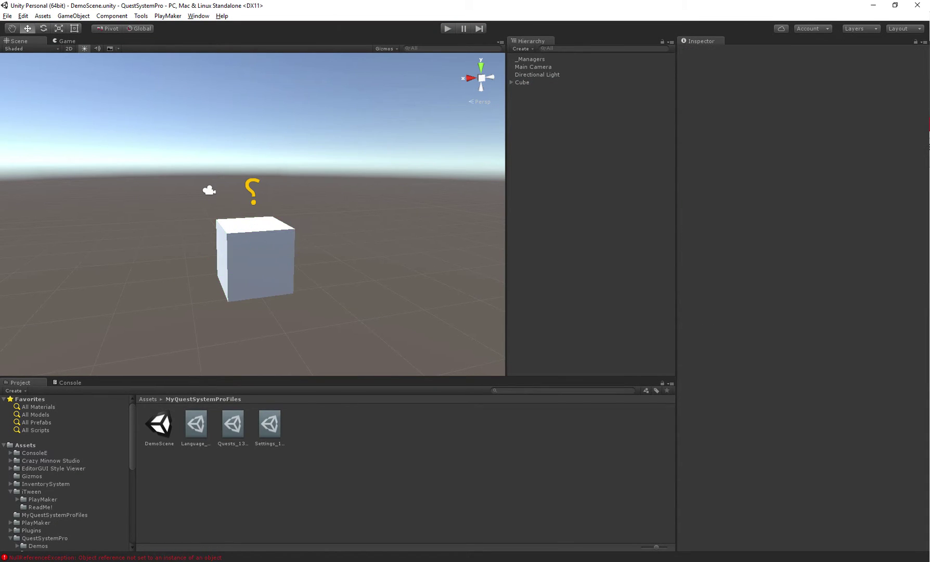
scroll(68, 472, down, 3)
scroll(68, 472, down, 3)
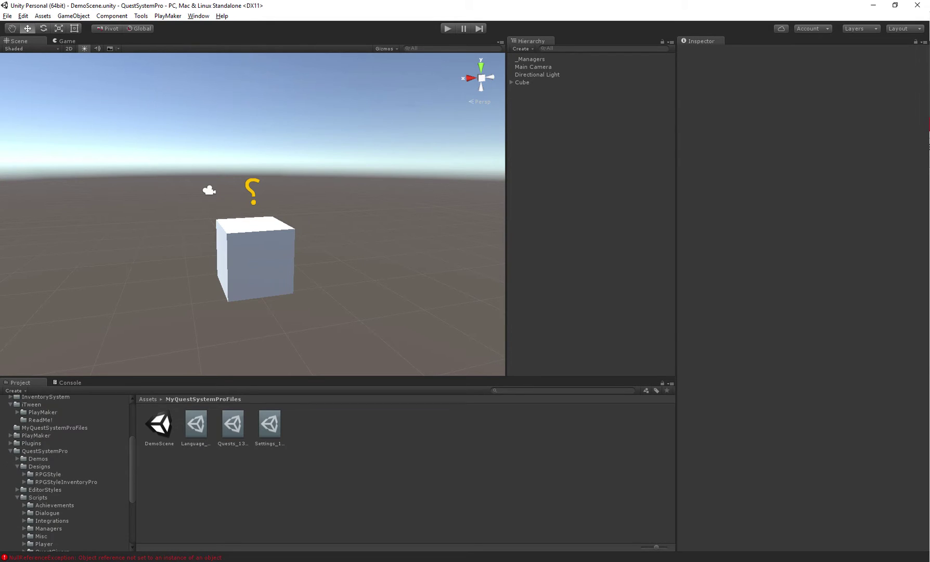
- Browse to RPGStyle > WindowPrefabs and inspect DetailedQuestWindow, QuestsSidebar and QuestWindow
click(44, 450)
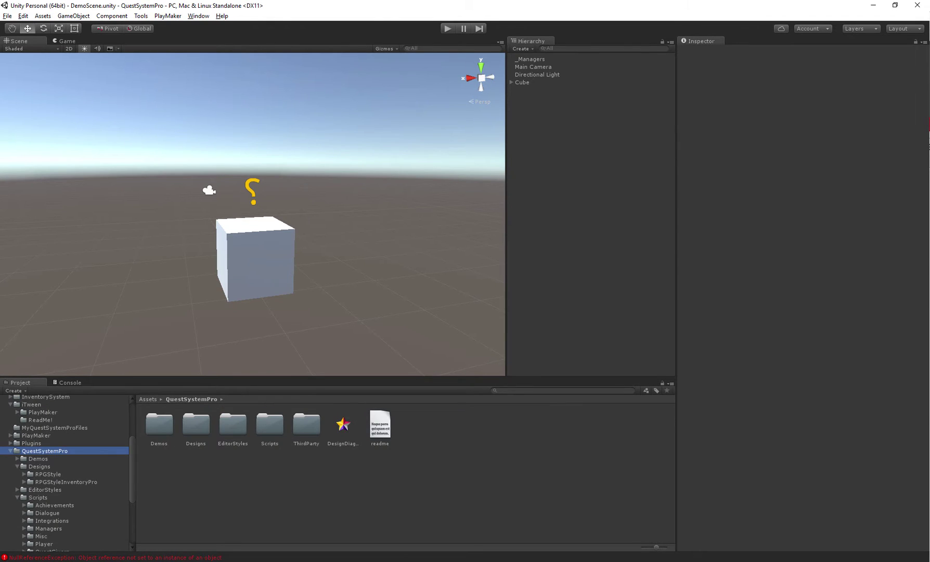
scroll(68, 471, down, 1)
key(Down)
key(Down)
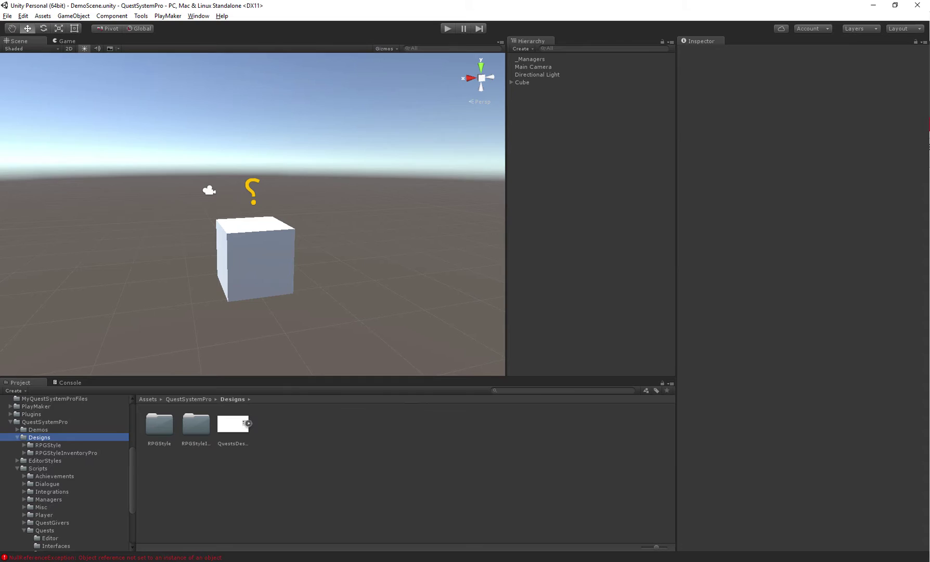
key(Down)
key(Right)
key(Down)
key(Down)
key(Down)
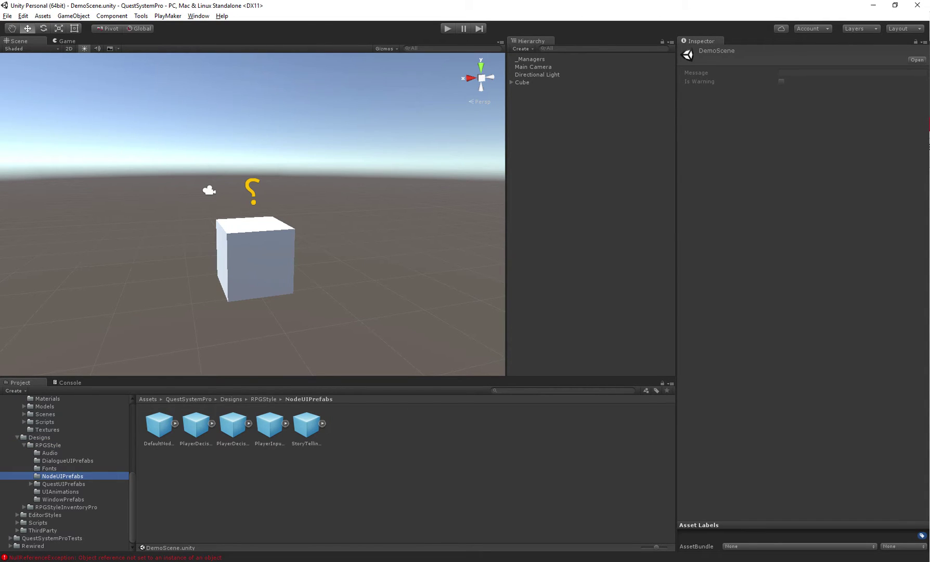
key(Down)
key(Down)
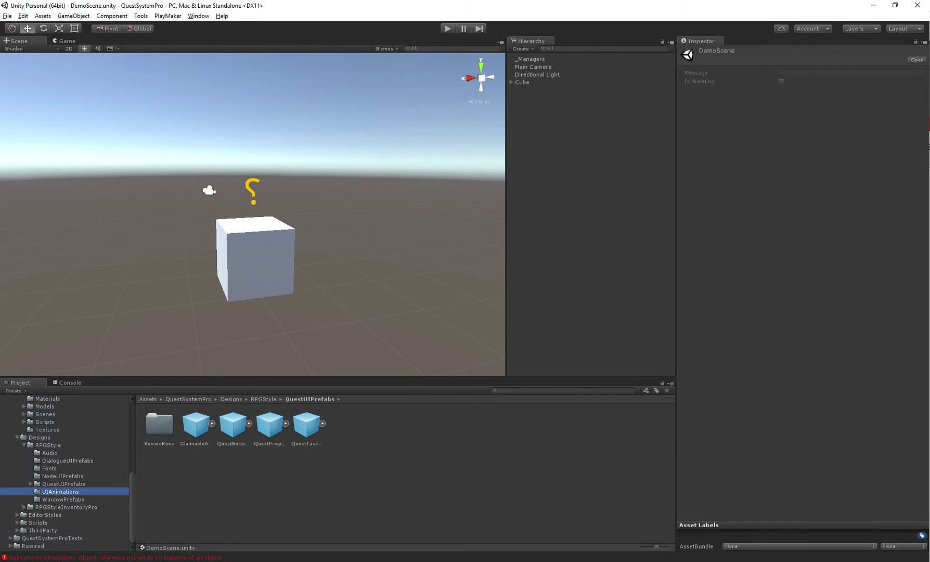
key(Up)
key(Up)
key(Up)
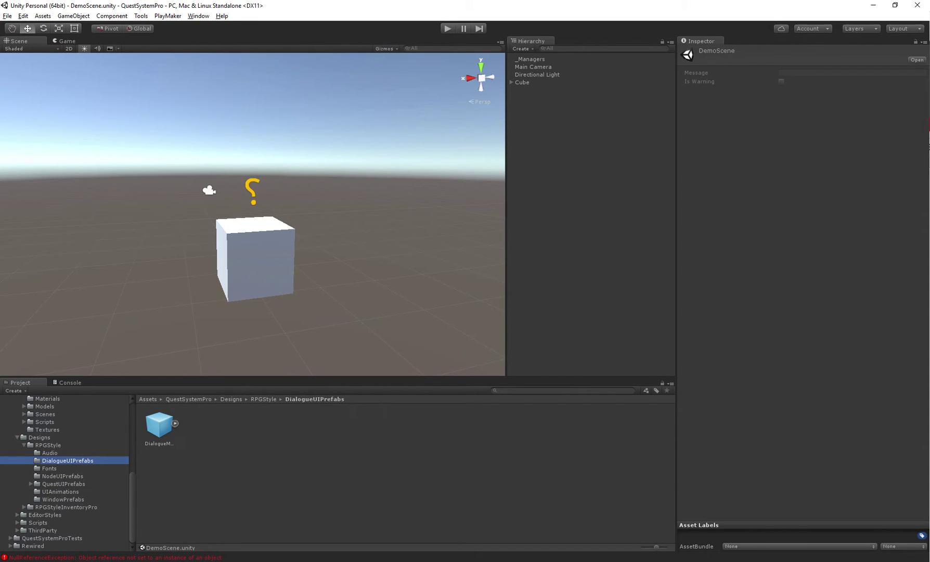
key(Down)
key(Down)
key(Down)
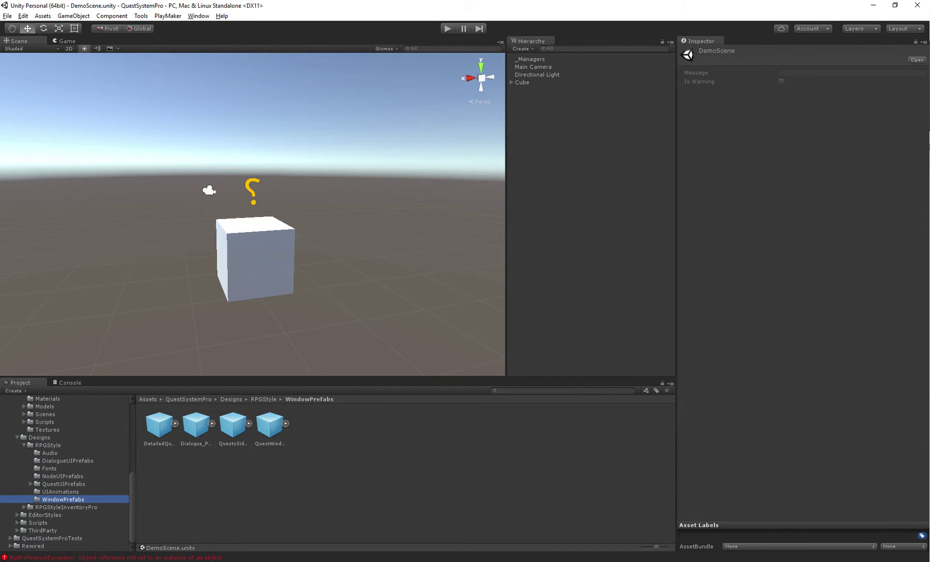
key(Tab)
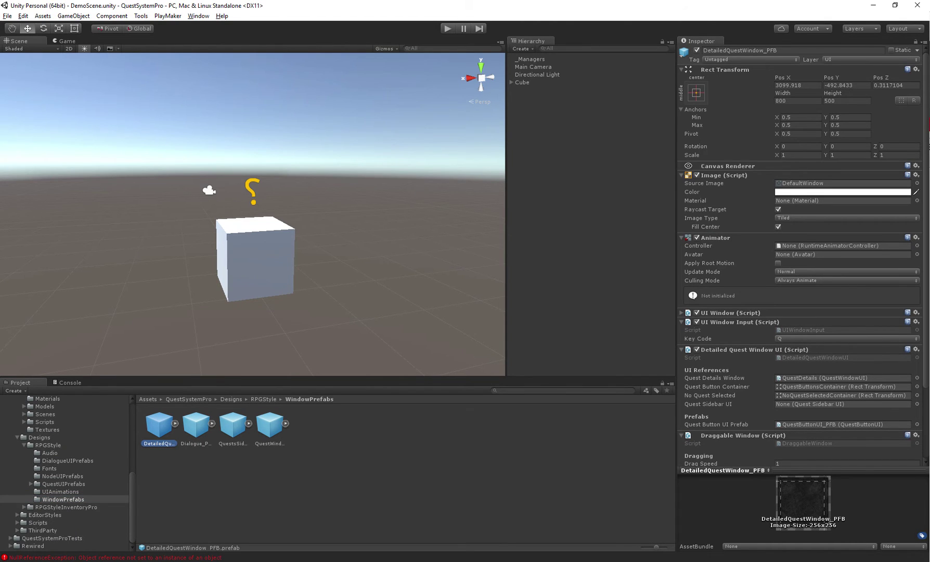
key(Right)
key(Right)
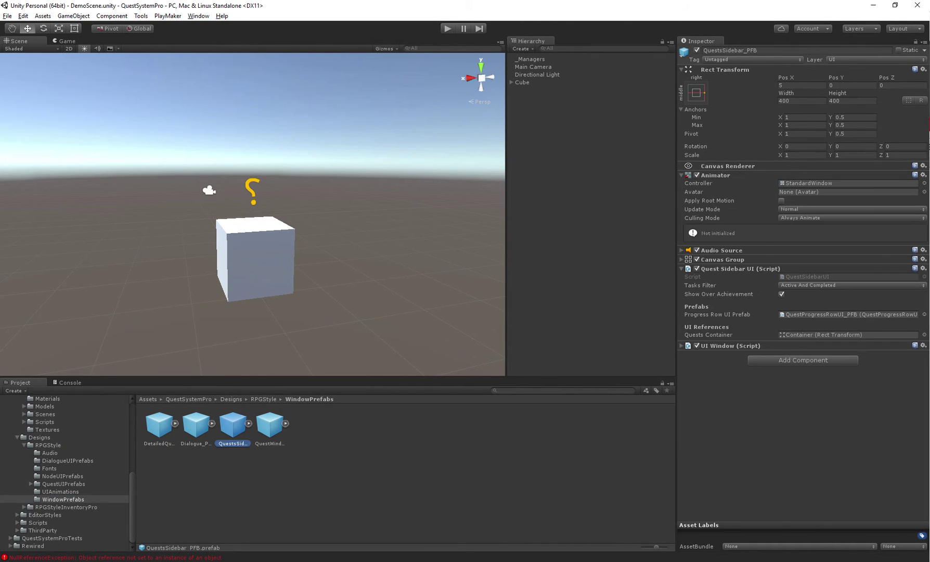
key(Right)
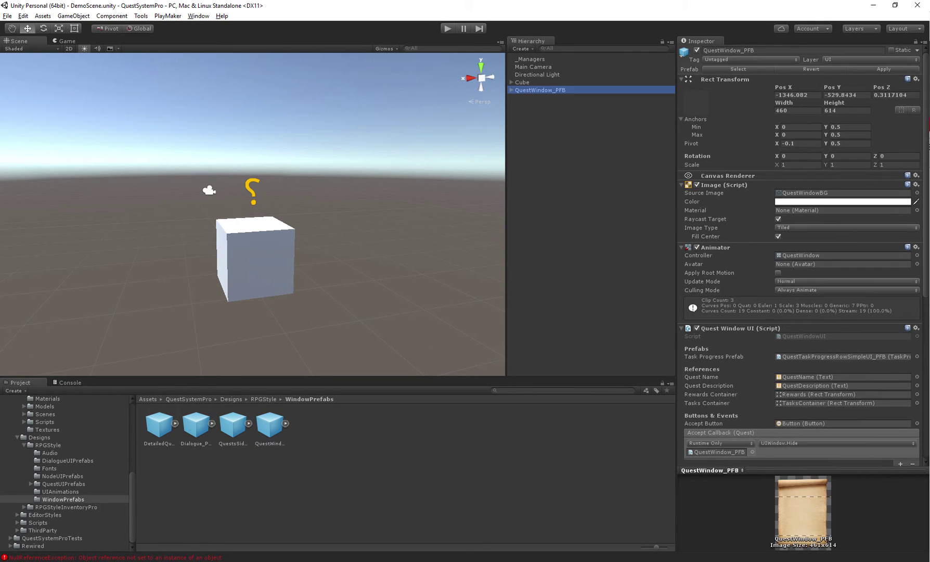
- Create a UI Canvas and place the QuestWindow prefab inside it
click(520, 48)
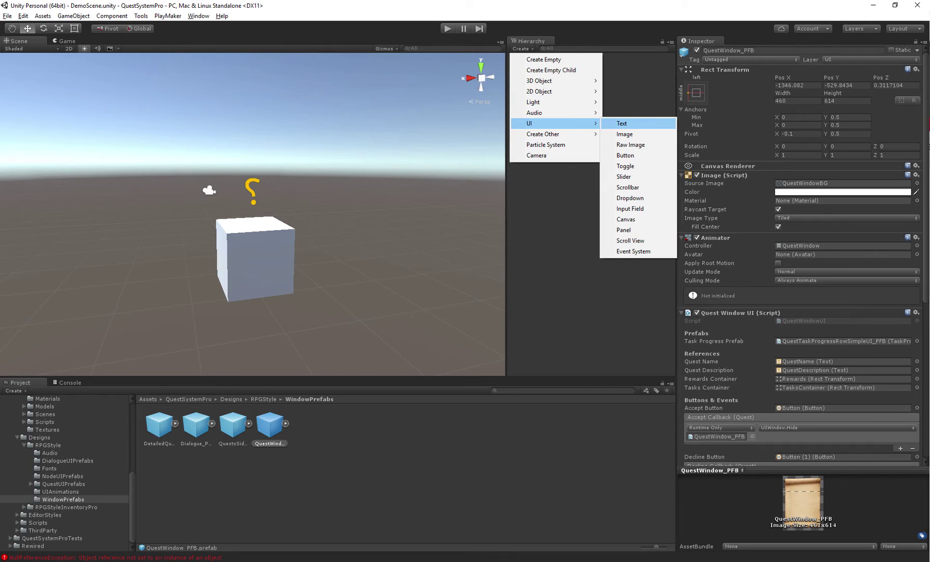
click(625, 219)
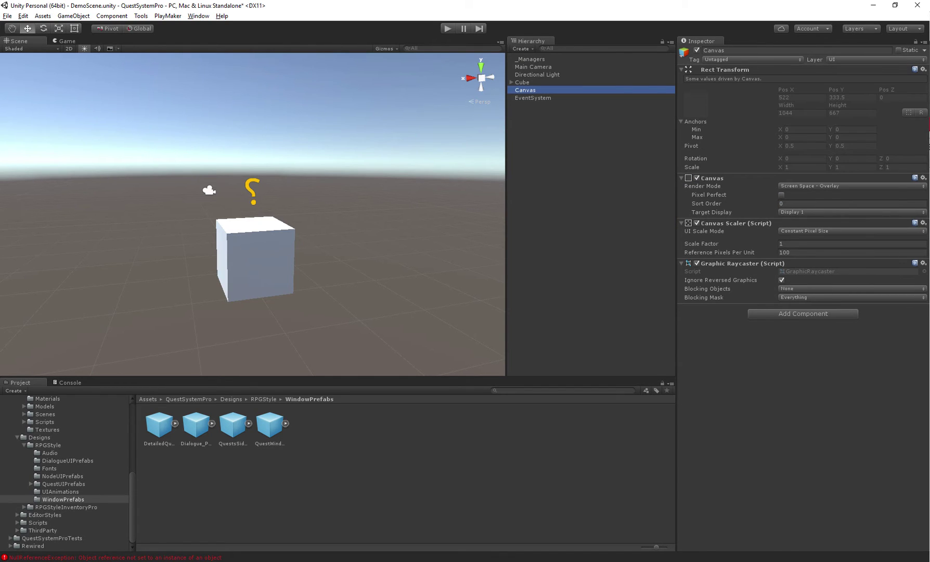
drag(269, 424, 525, 90)
scroll(799, 254, down, 2)
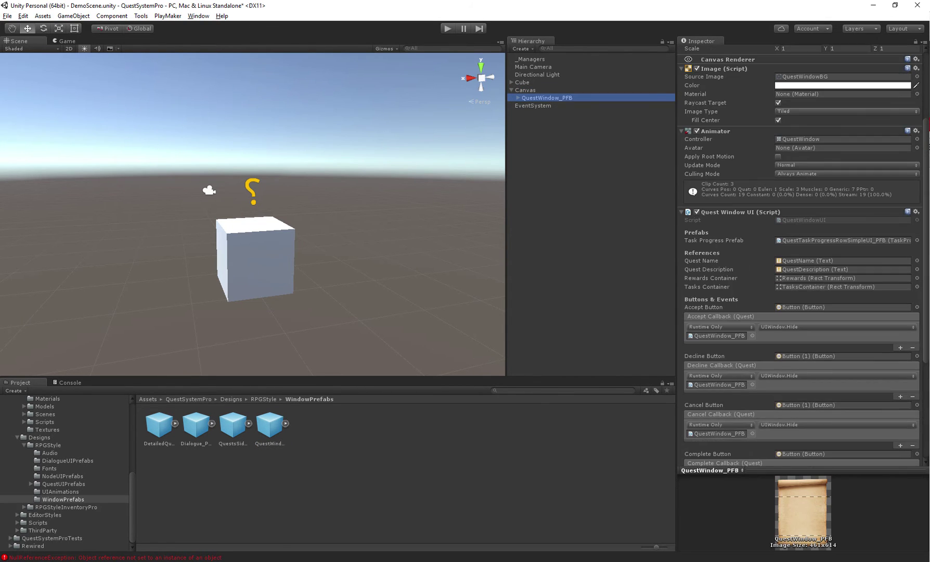
scroll(799, 254, down, 2)
scroll(799, 254, down, 2)
scroll(799, 254, down, 2)
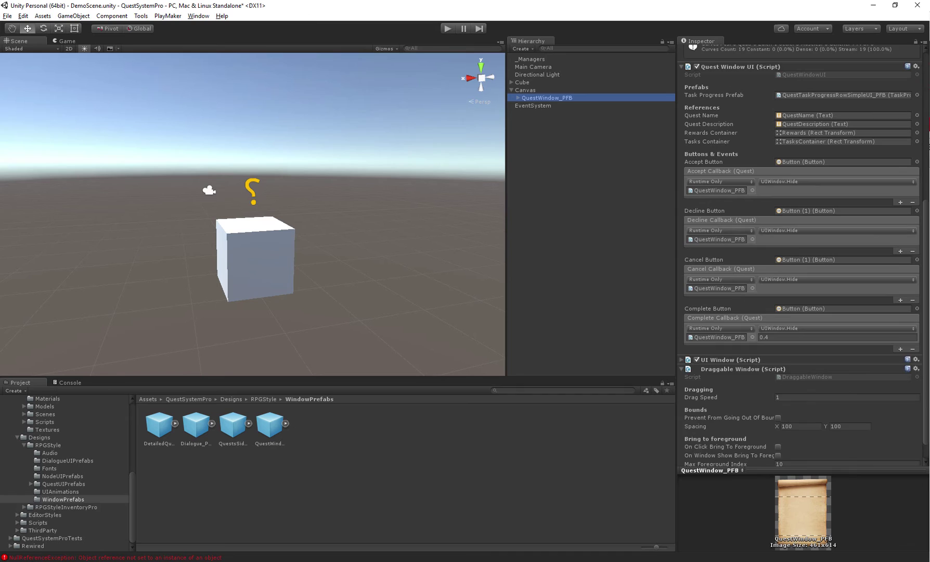
scroll(799, 254, down, 2)
scroll(800, 254, up, 3)
scroll(799, 254, up, 3)
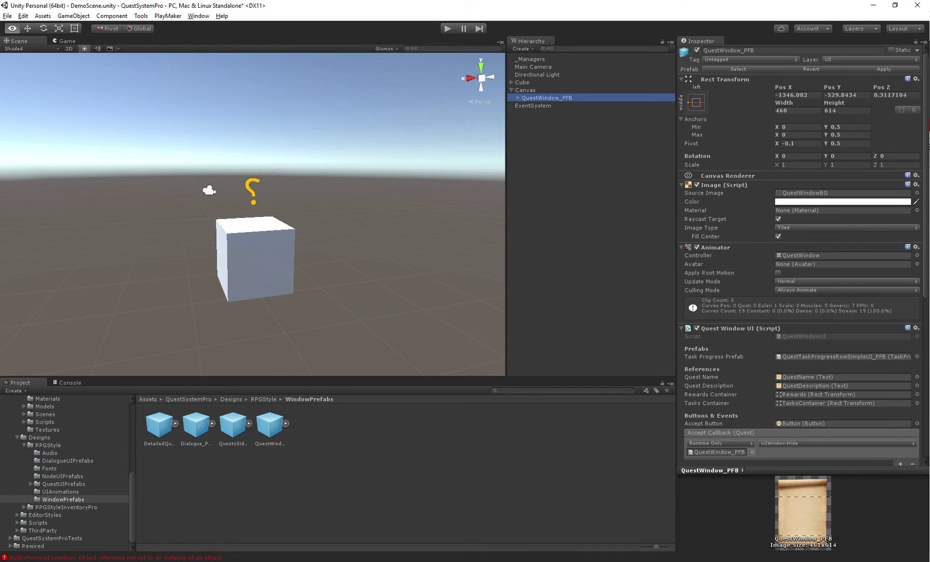
- Frame and orbit toward the quest window scroll, then start a test run
key(f)
scroll(253, 214, down, 5)
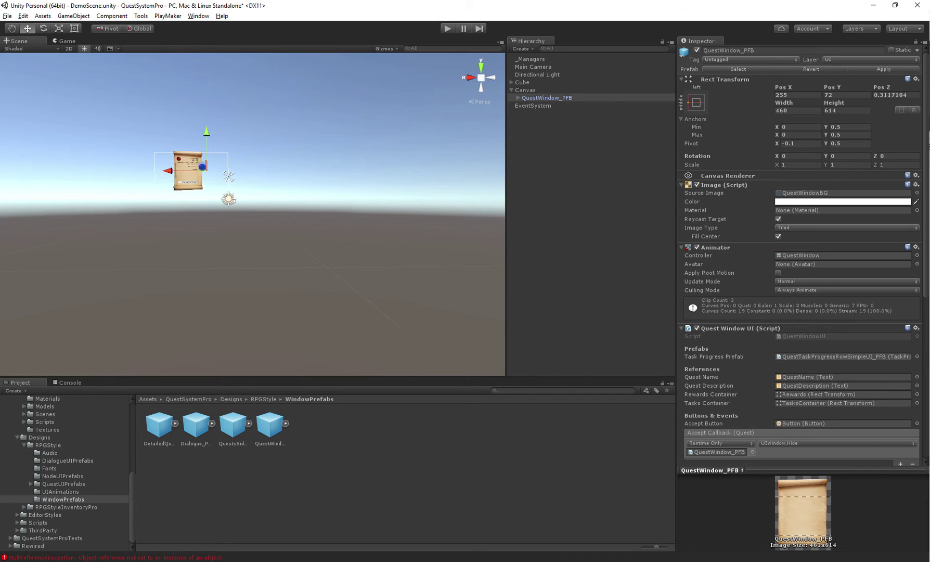
alt+drag(252, 214, 327, 218)
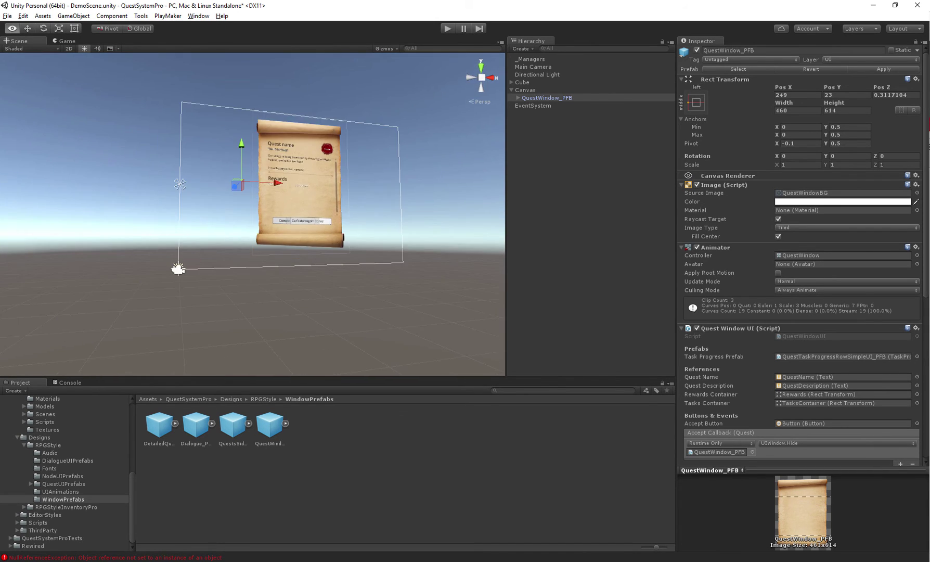
key(ctrl+p)
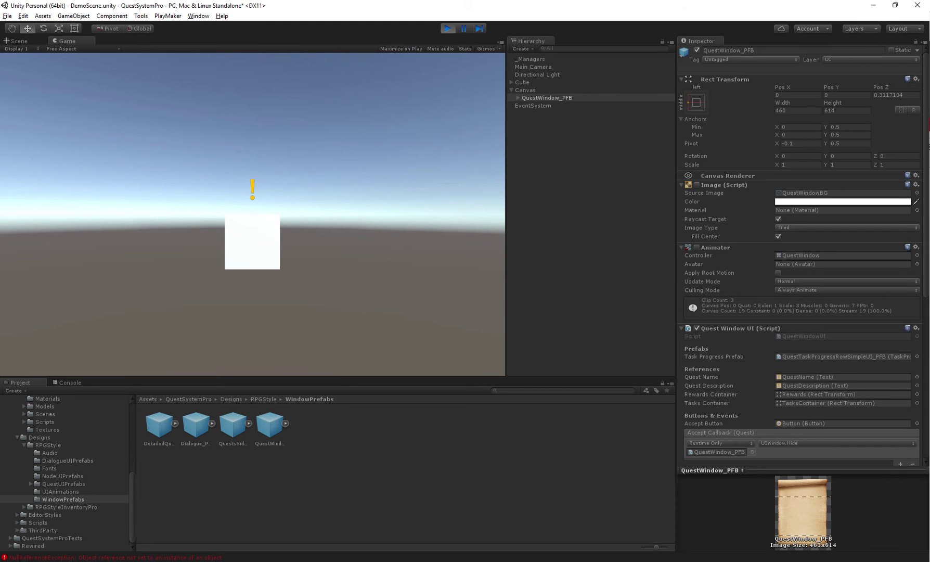
key(ctrl+p)
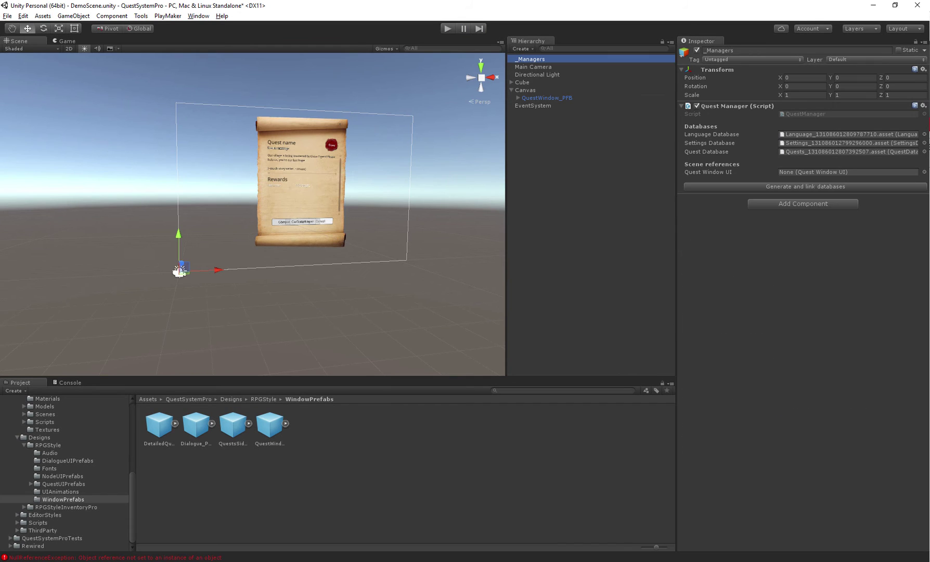
- Assign QuestWindow_PFB to the Quest Manager's Quest Window UI field and enter play mode
click(848, 171)
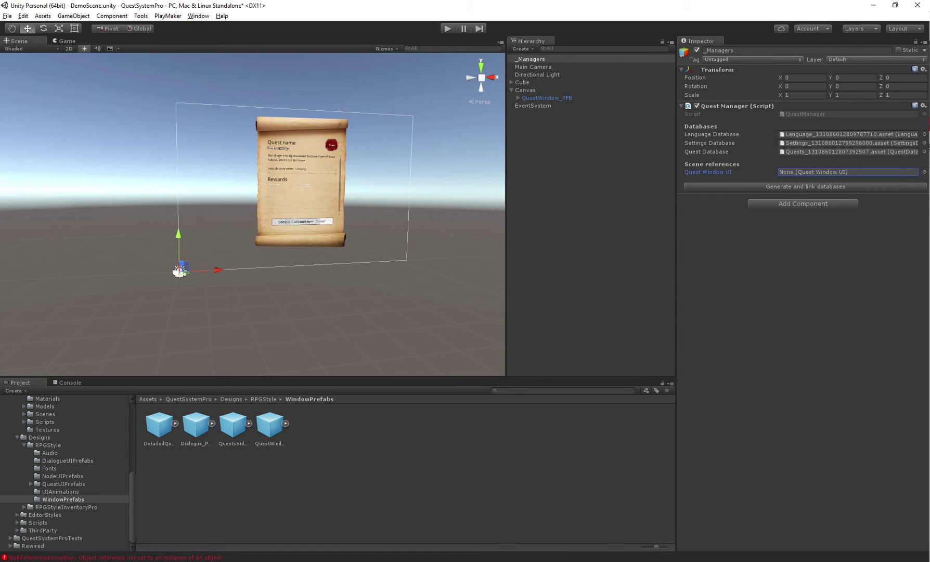
click(922, 173)
double_click(368, 190)
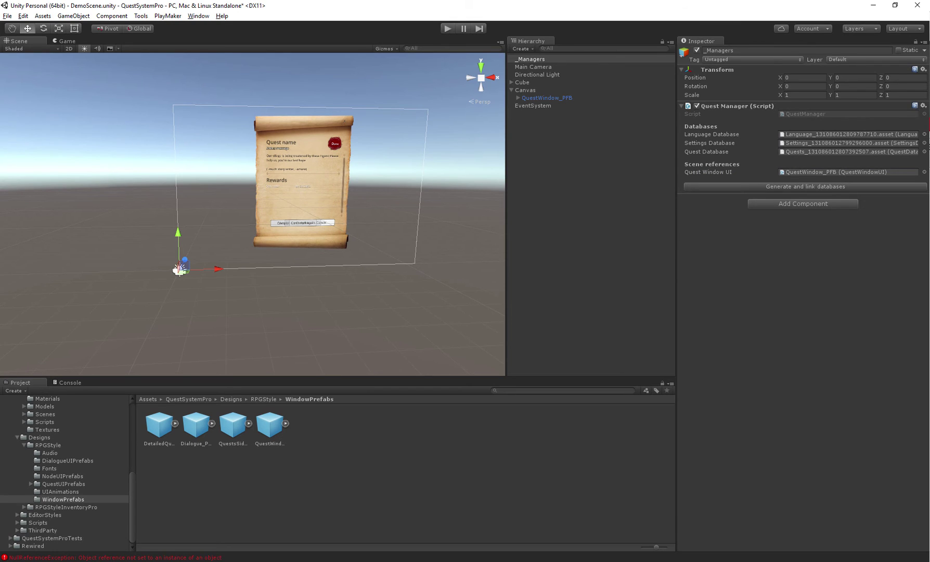
key(ctrl+p)
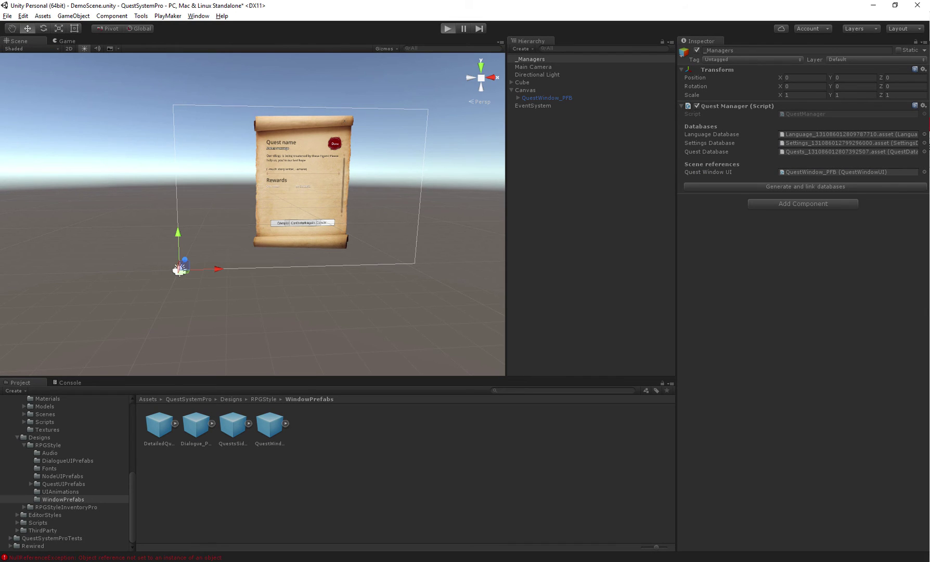
key(ctrl+p)
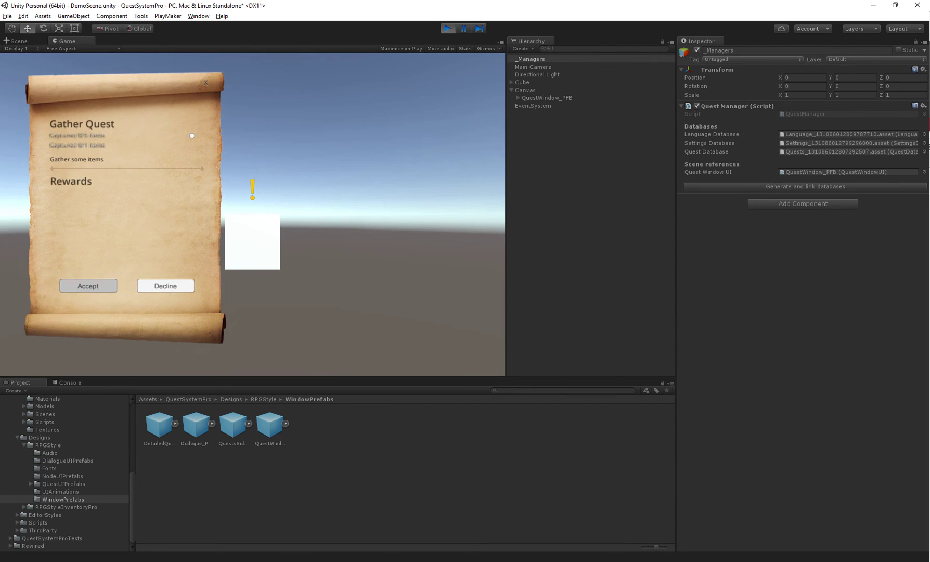
- Accept the Gather Quest on the scroll, then exit play mode
click(94, 292)
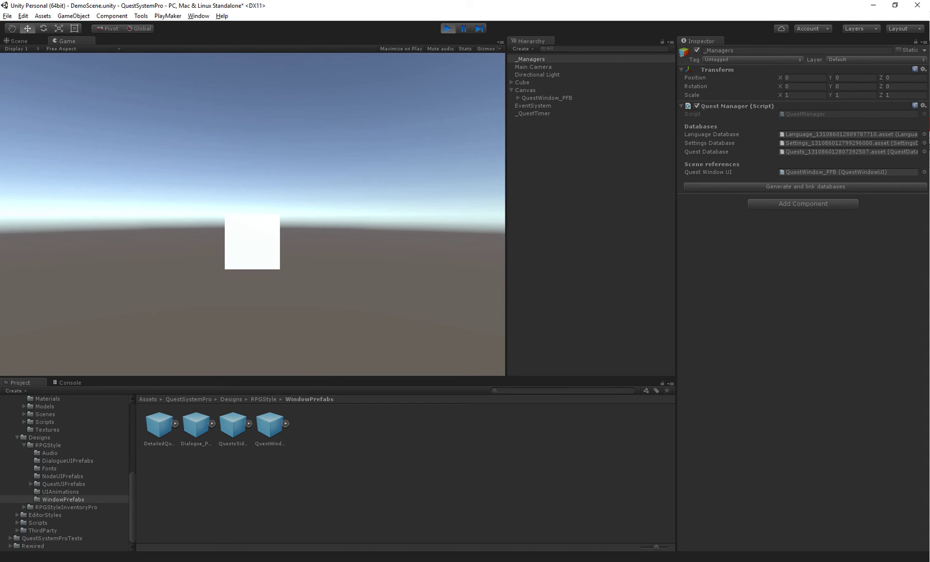
key(ctrl+p)
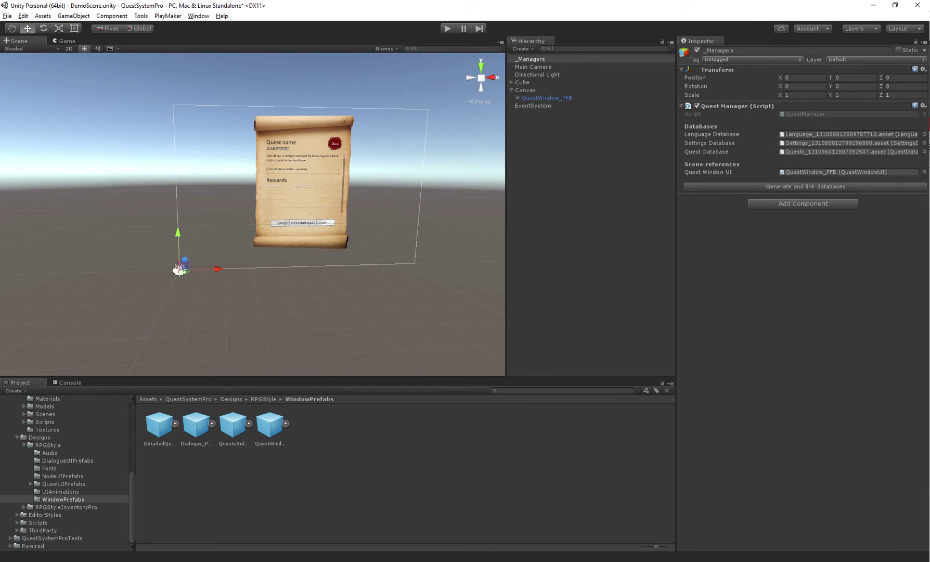
- Place the DetailedQuestWindow_PFB prefab inside the Canvas, above QuestWindow_PFB
click(159, 425)
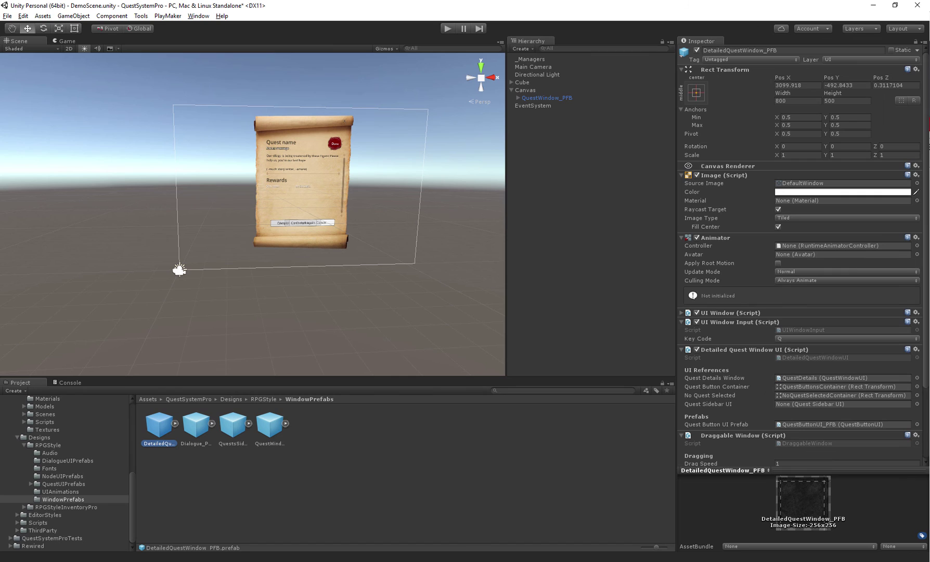
drag(538, 108, 538, 90)
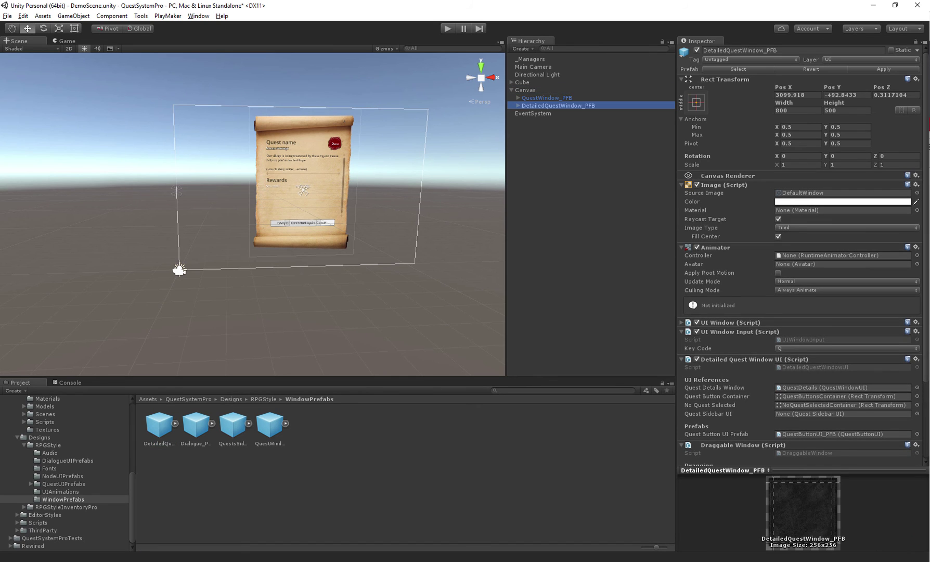
scroll(799, 290, down, 3)
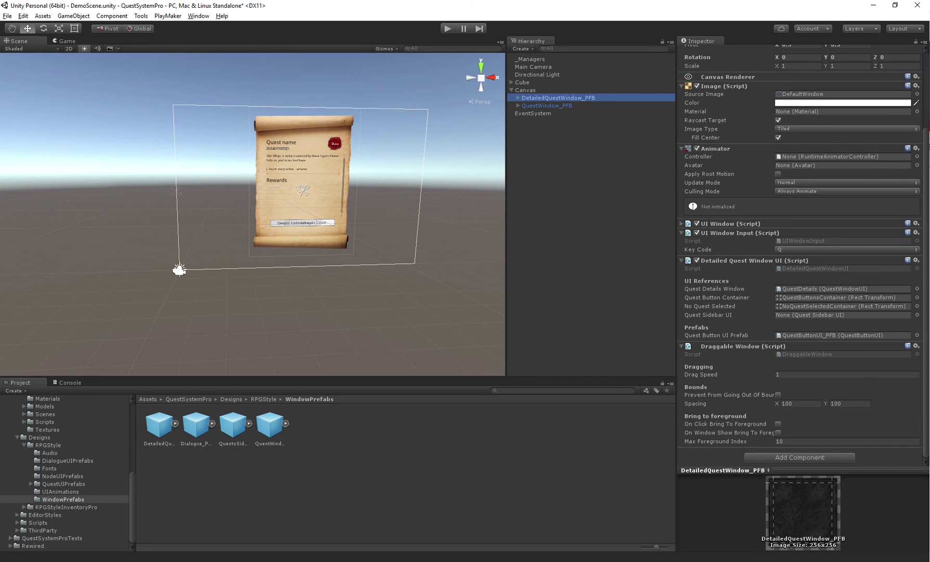
scroll(252, 215, down, 3)
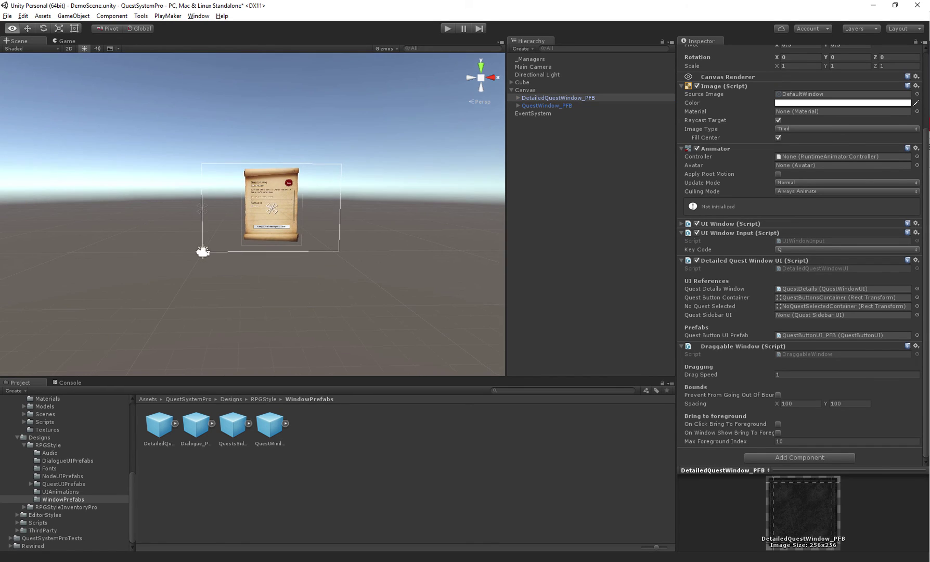
key(w)
- Select _Managers and enter Play mode to test both quest windows
click(203, 251)
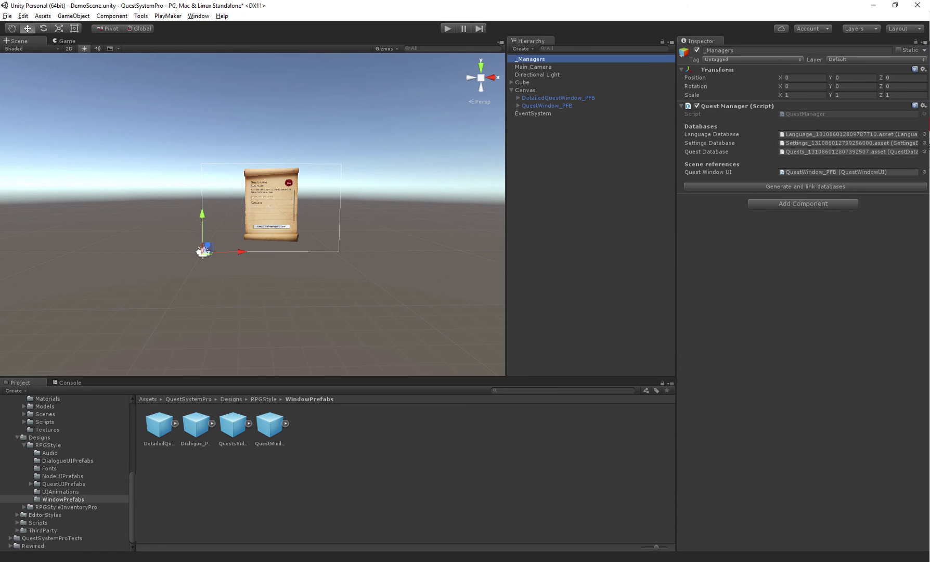
key(ctrl+p)
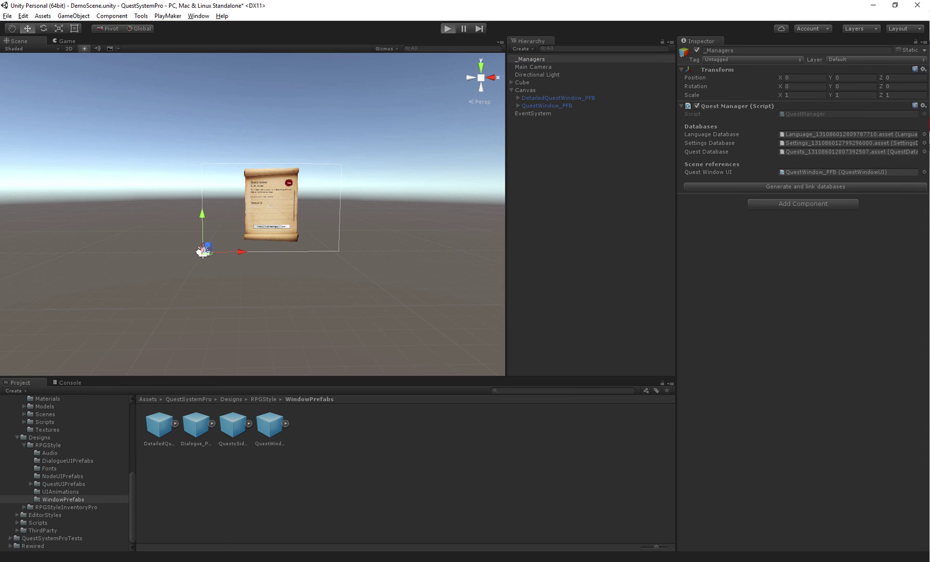
key(ctrl+p)
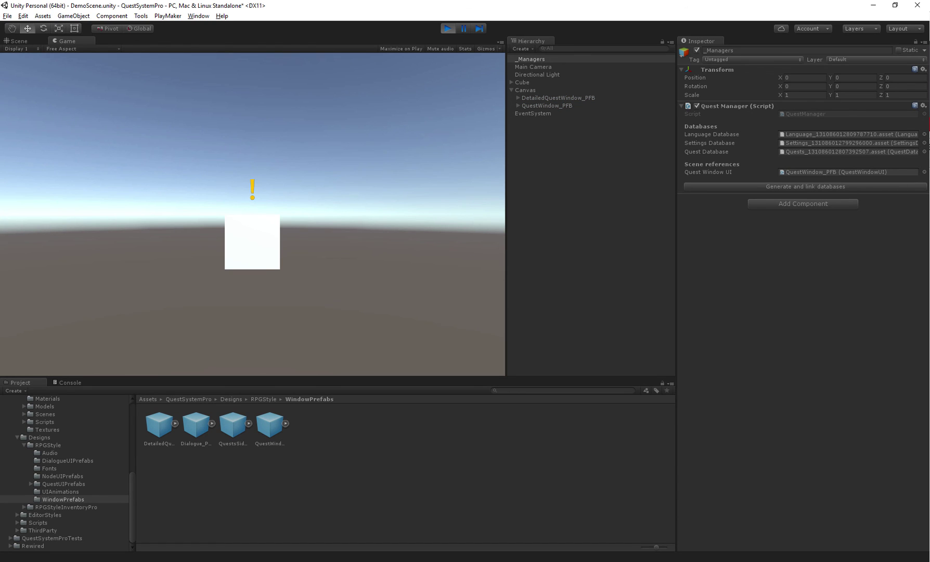
- Select DetailedQuestWindow_PFB under Canvas and toggle the detailed quests window until the quest offer returns
click(525, 90)
click(558, 97)
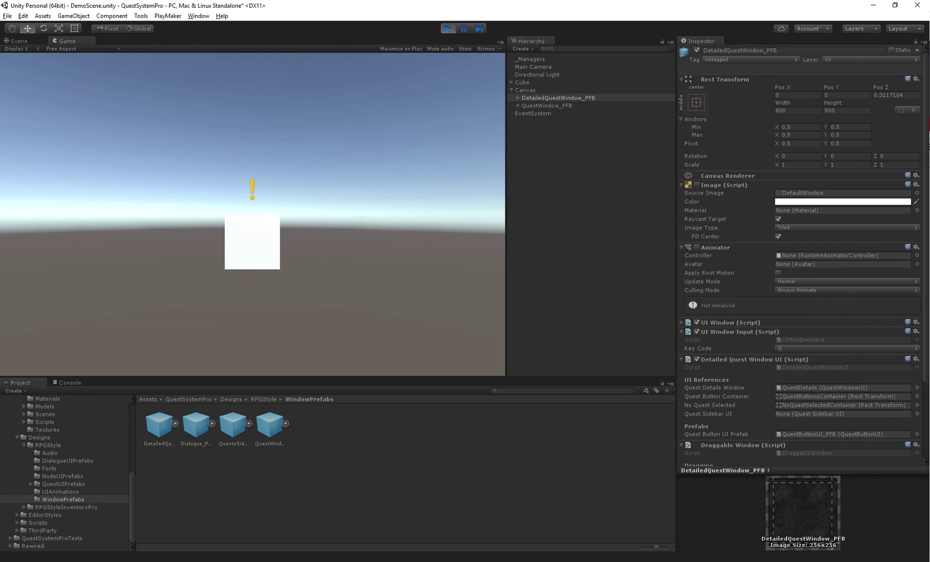
key(q)
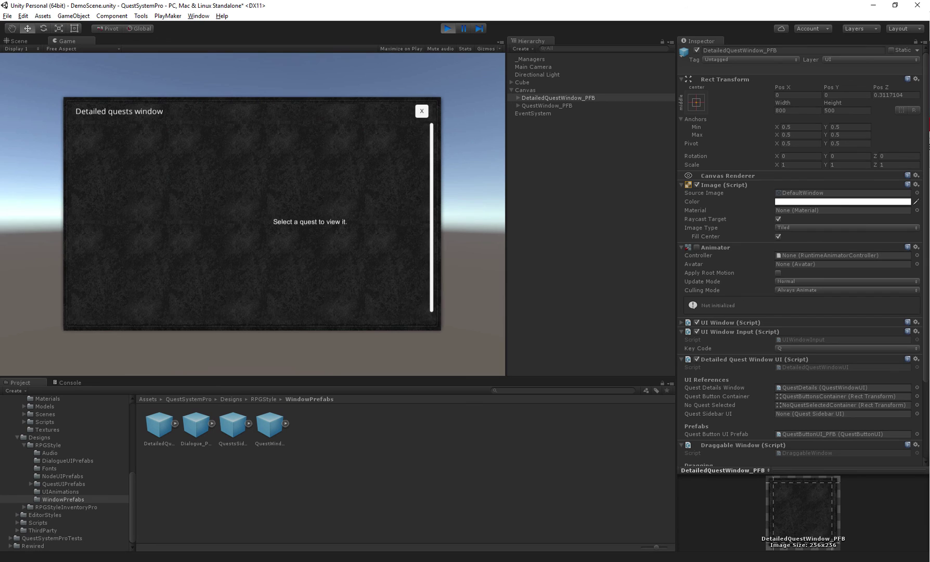
key(q)
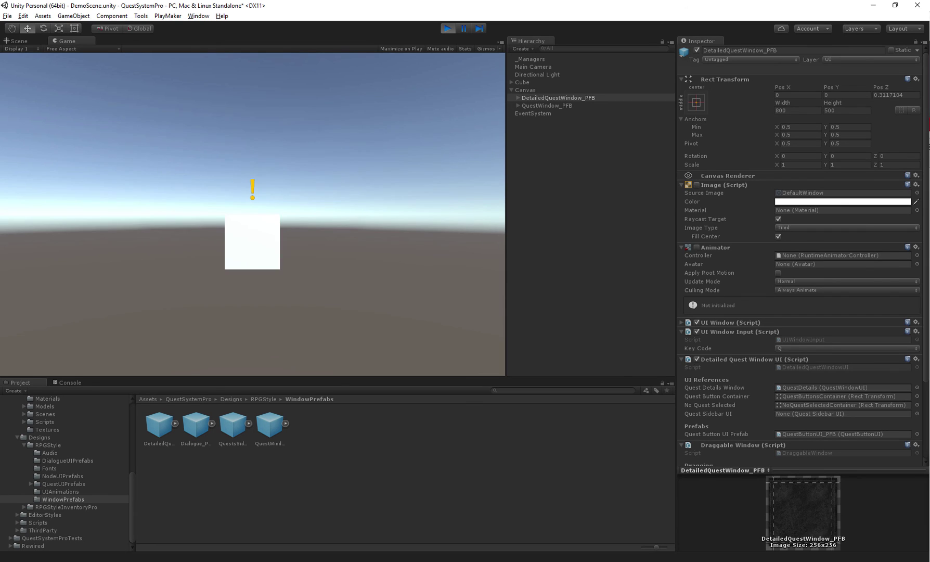
key(q)
key(q)
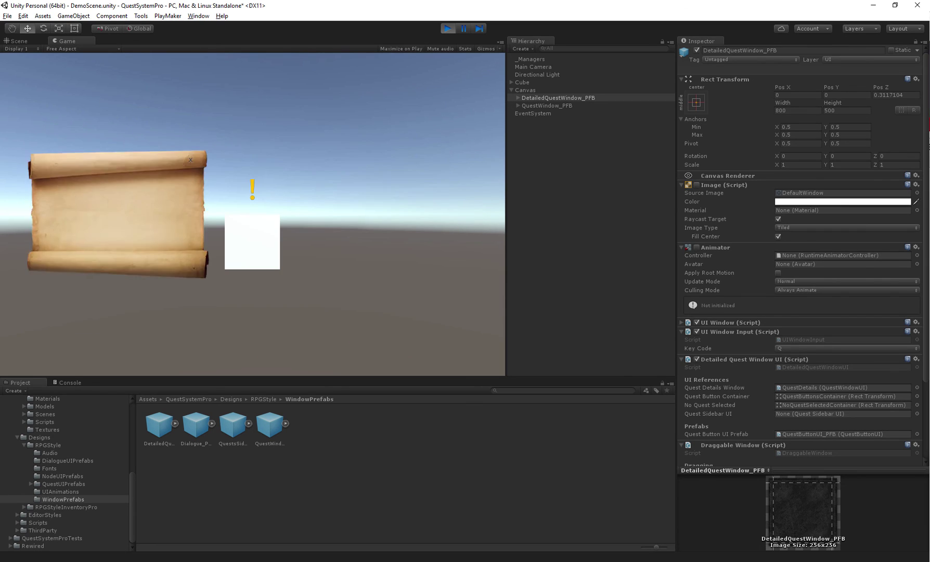
- Accept the Gather Quest, view its progress in the detailed quests window, then close it
click(93, 292)
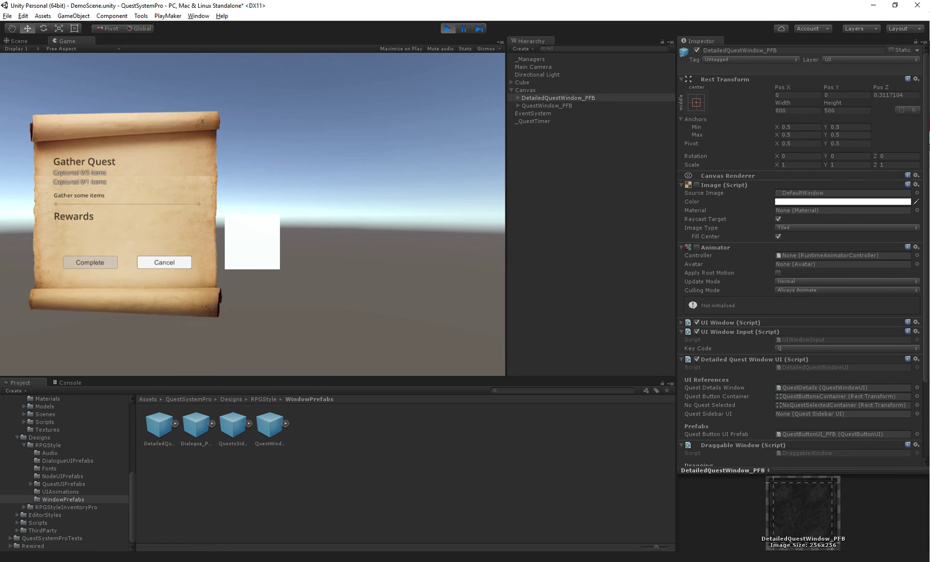
key(q)
click(140, 129)
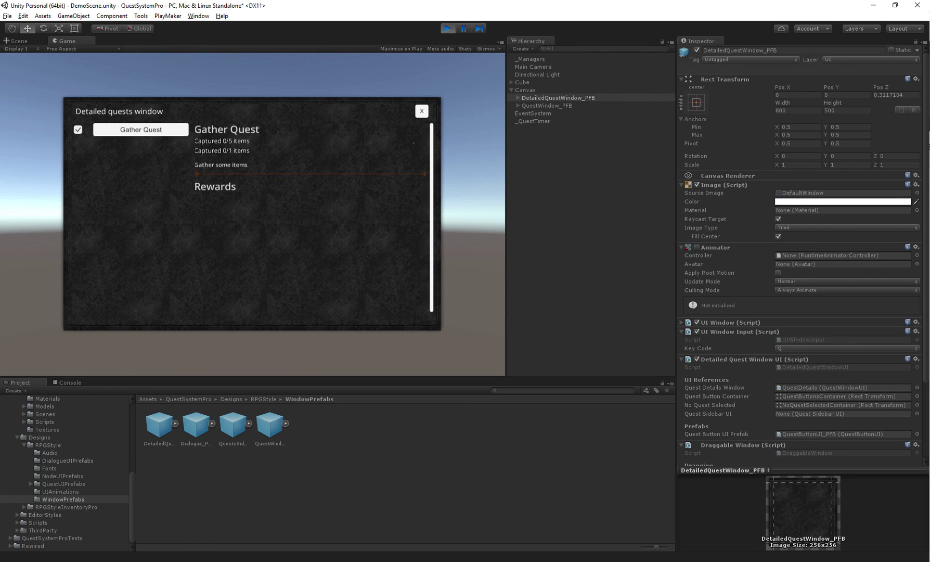
click(422, 110)
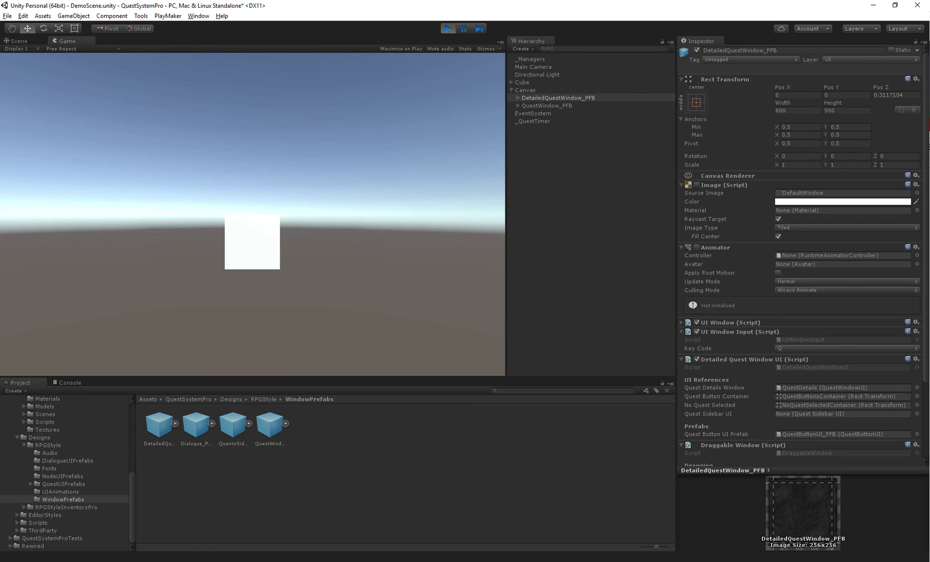